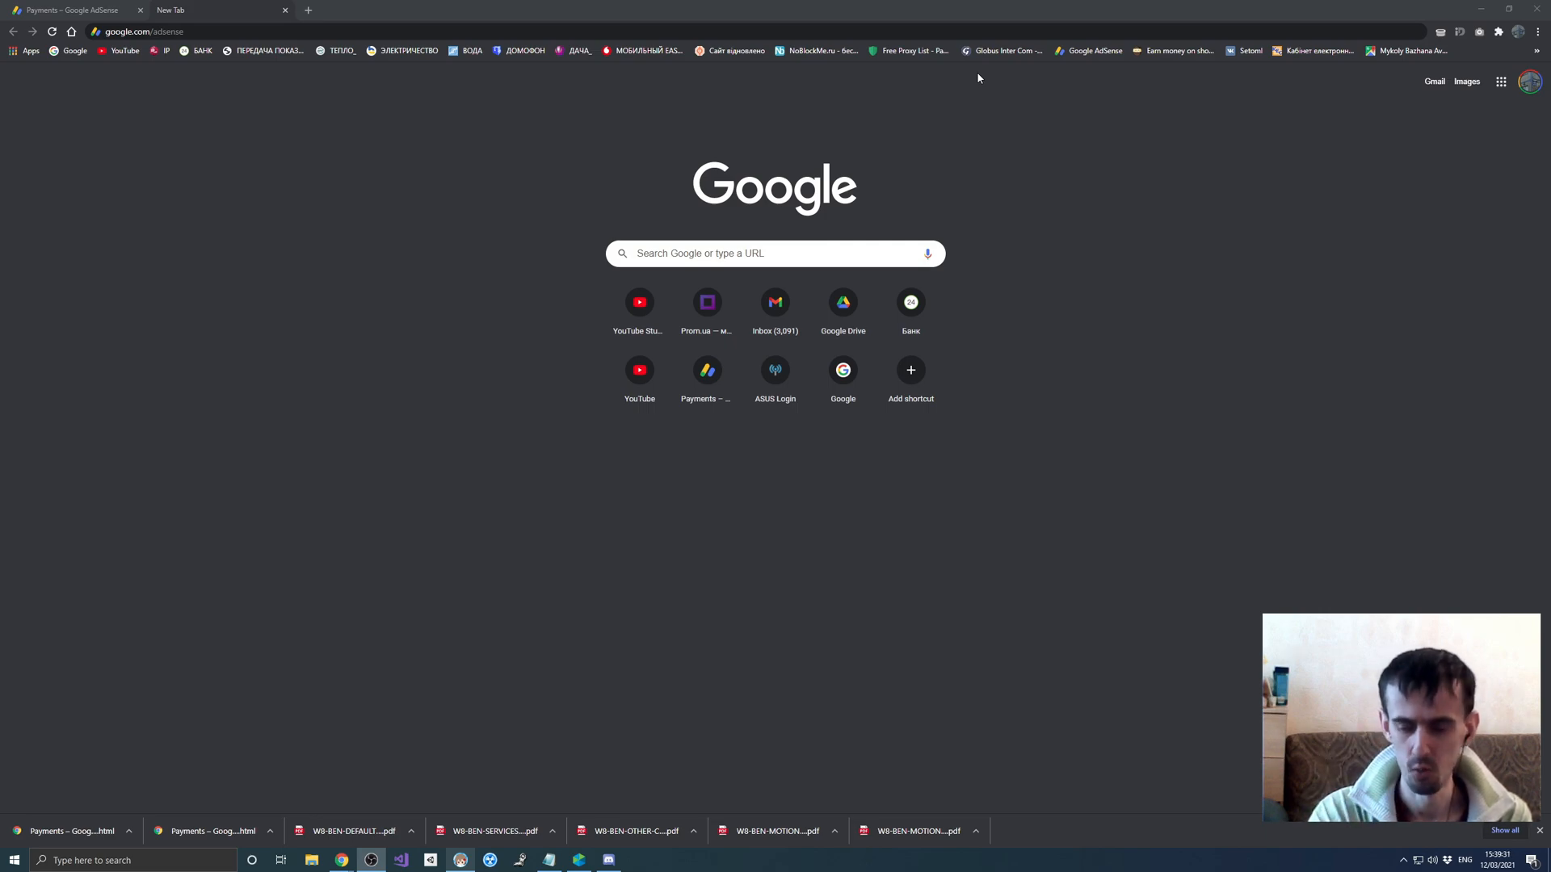
Open the Payments page at google.com/adsense and page through its notices to the last one
{"action": "left_click", "coordinate": [228, 31]}
{"action": "left_click", "coordinate": [229, 31]}
{"action": "key", "text": "Return"}
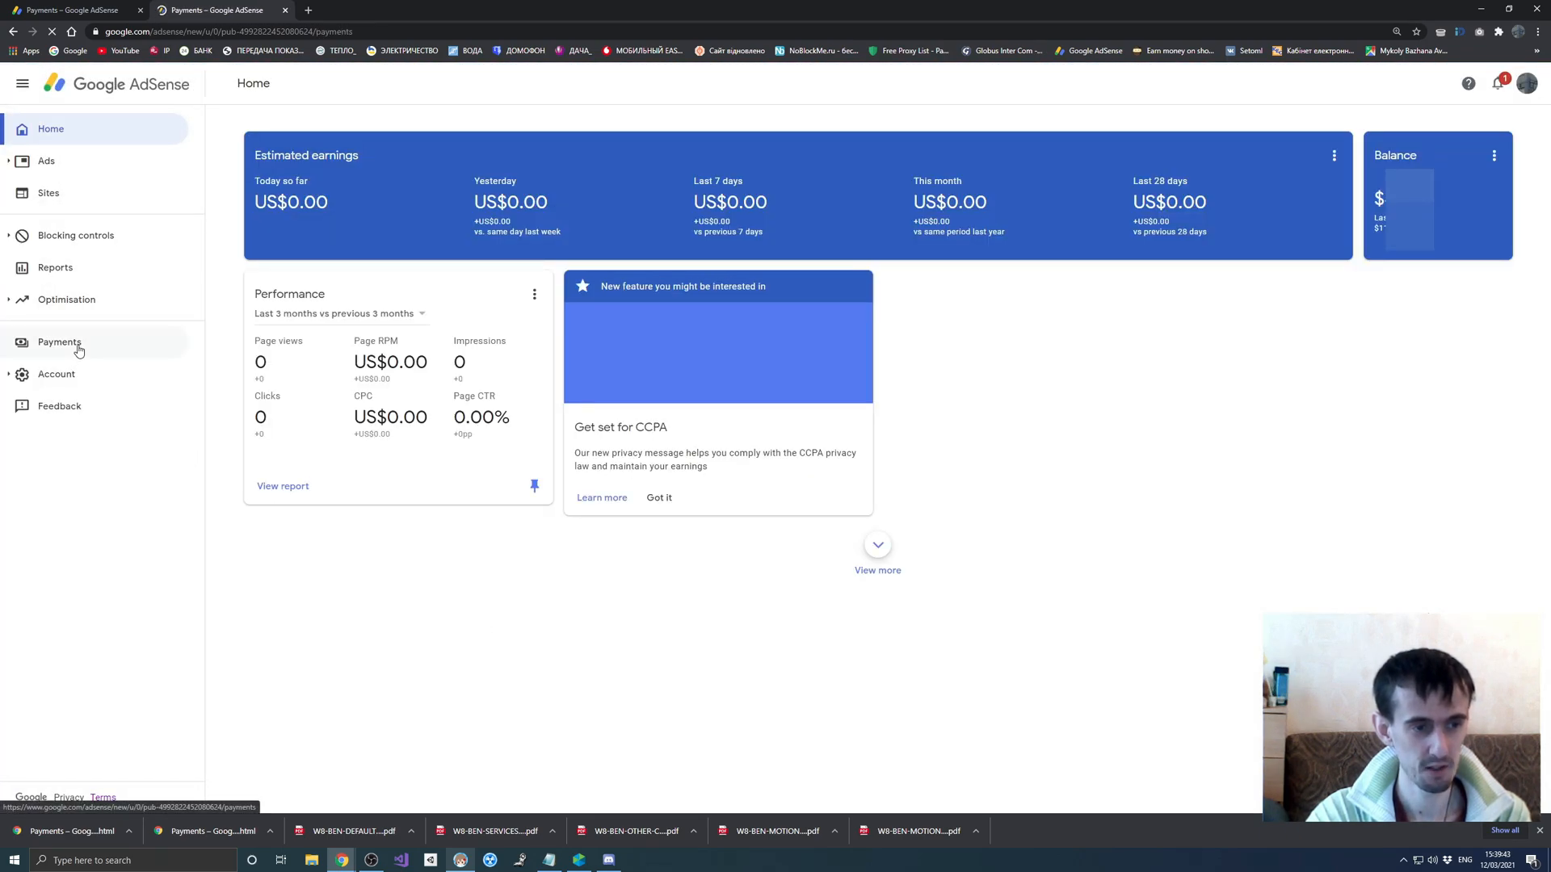
{"action": "left_click", "coordinate": [77, 345]}
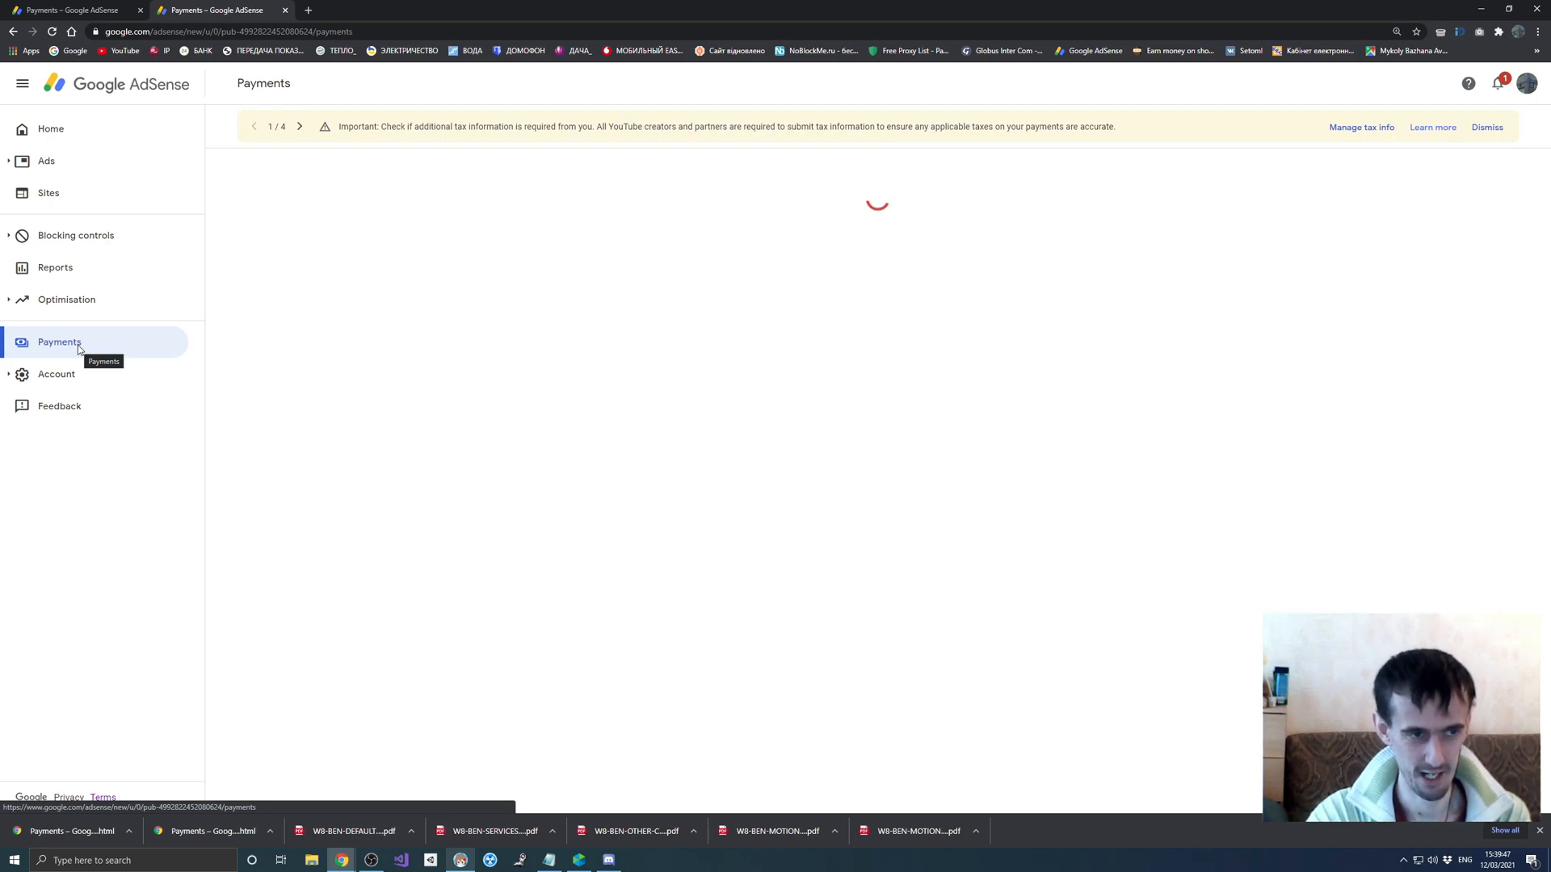
{"action": "left_click", "coordinate": [300, 127]}
{"action": "left_click", "coordinate": [299, 126]}
{"action": "left_click", "coordinate": [299, 127]}
Open the United States tax info from the payments settings and start adding tax info, closing the identity verification window
{"action": "left_click", "coordinate": [798, 700]}
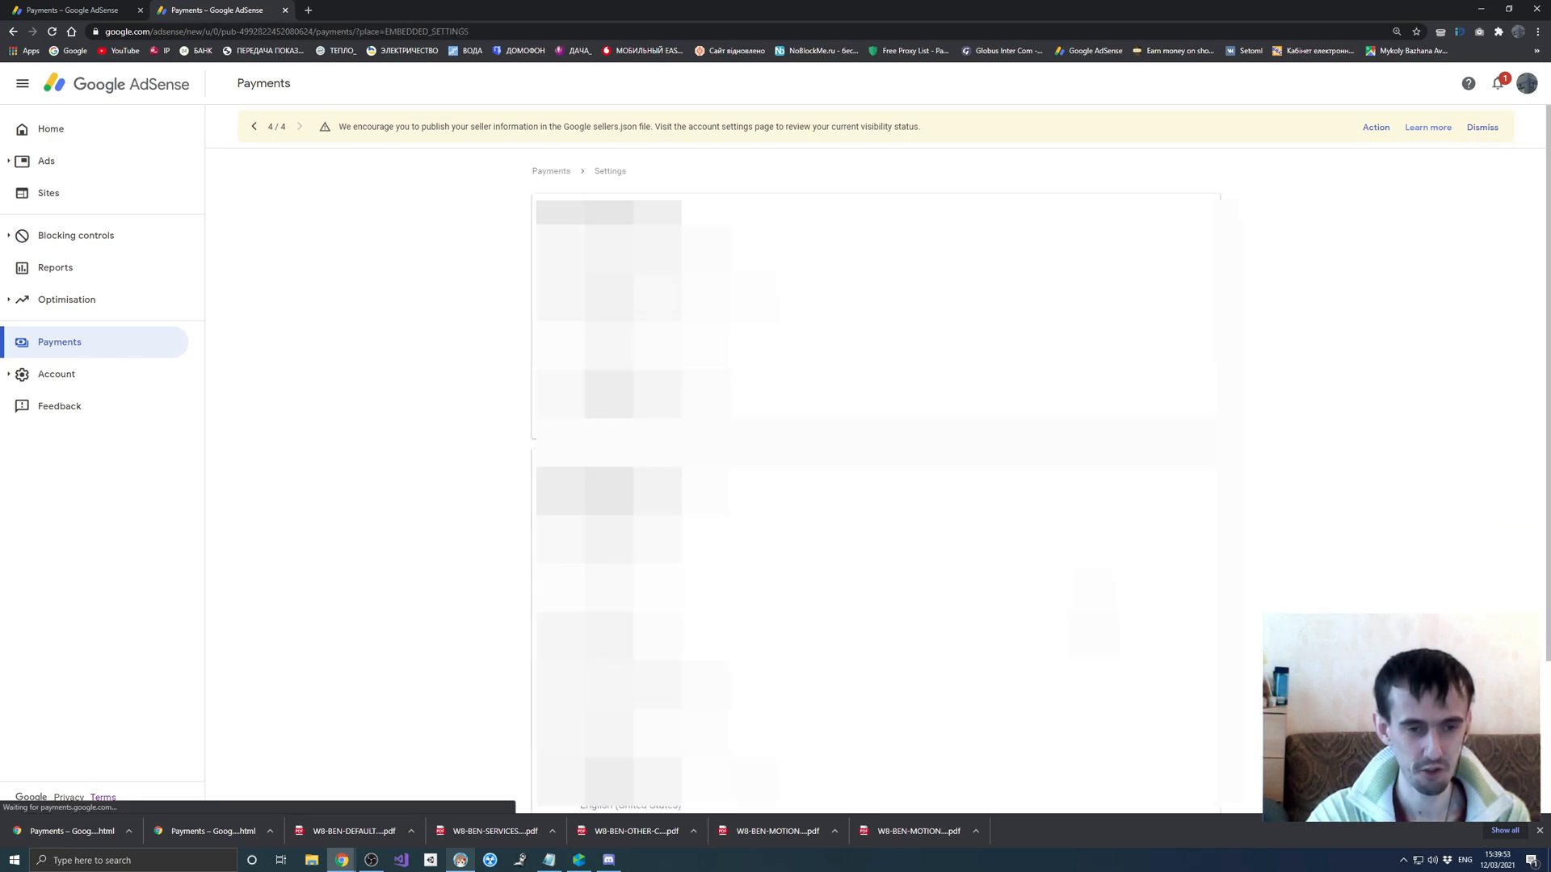
{"action": "scroll", "coordinate": [957, 668], "scroll_direction": "down", "scroll_amount": 1}
{"action": "scroll", "coordinate": [956, 669], "scroll_direction": "down", "scroll_amount": 2}
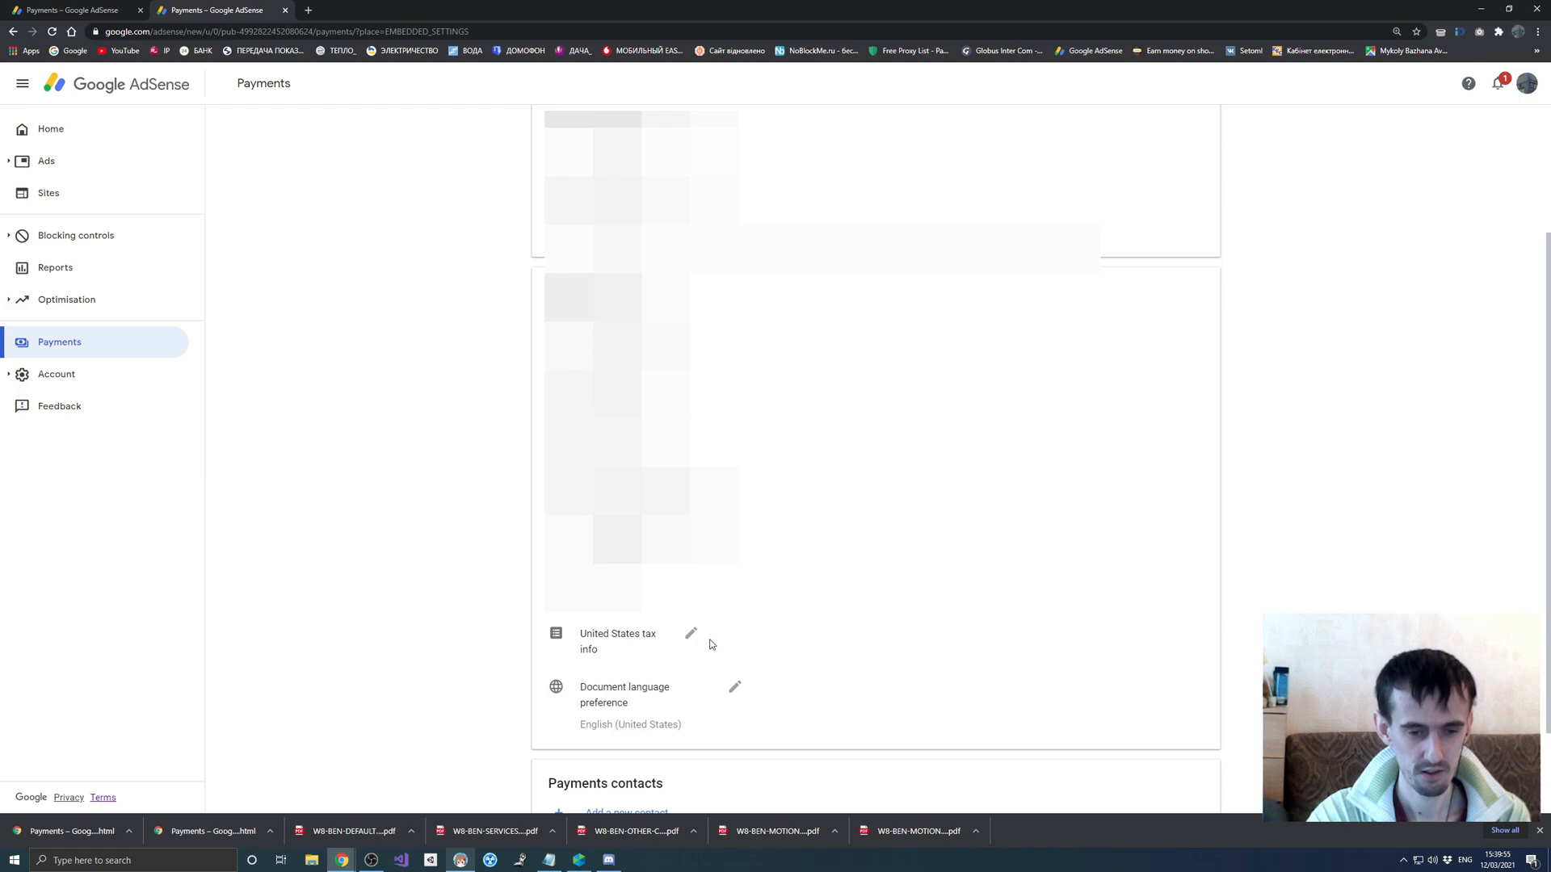
{"action": "left_click", "coordinate": [639, 652]}
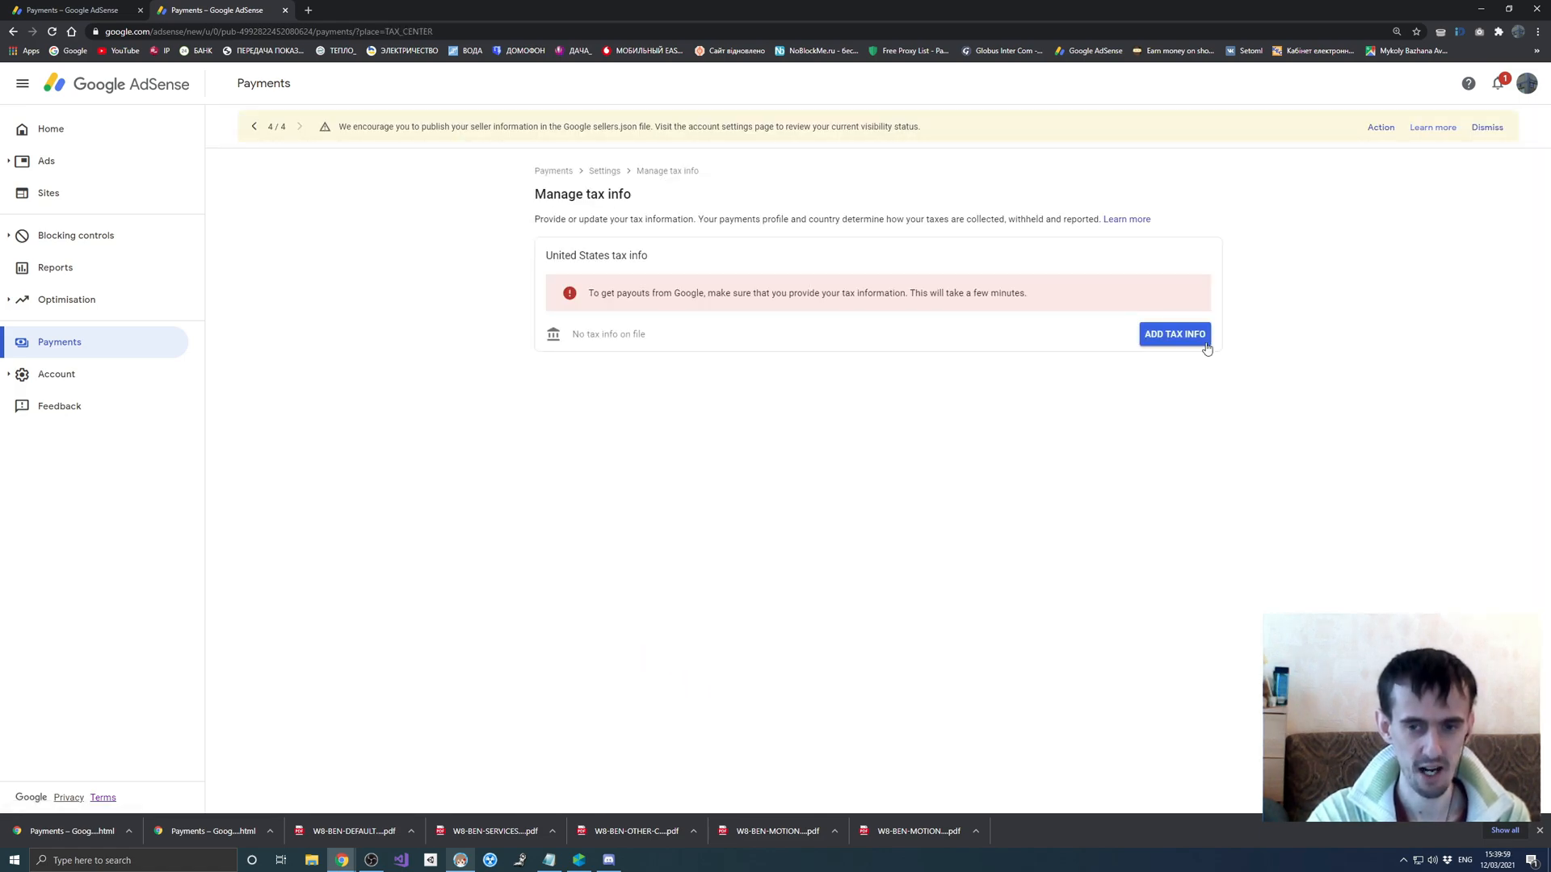
{"action": "left_click", "coordinate": [1156, 343]}
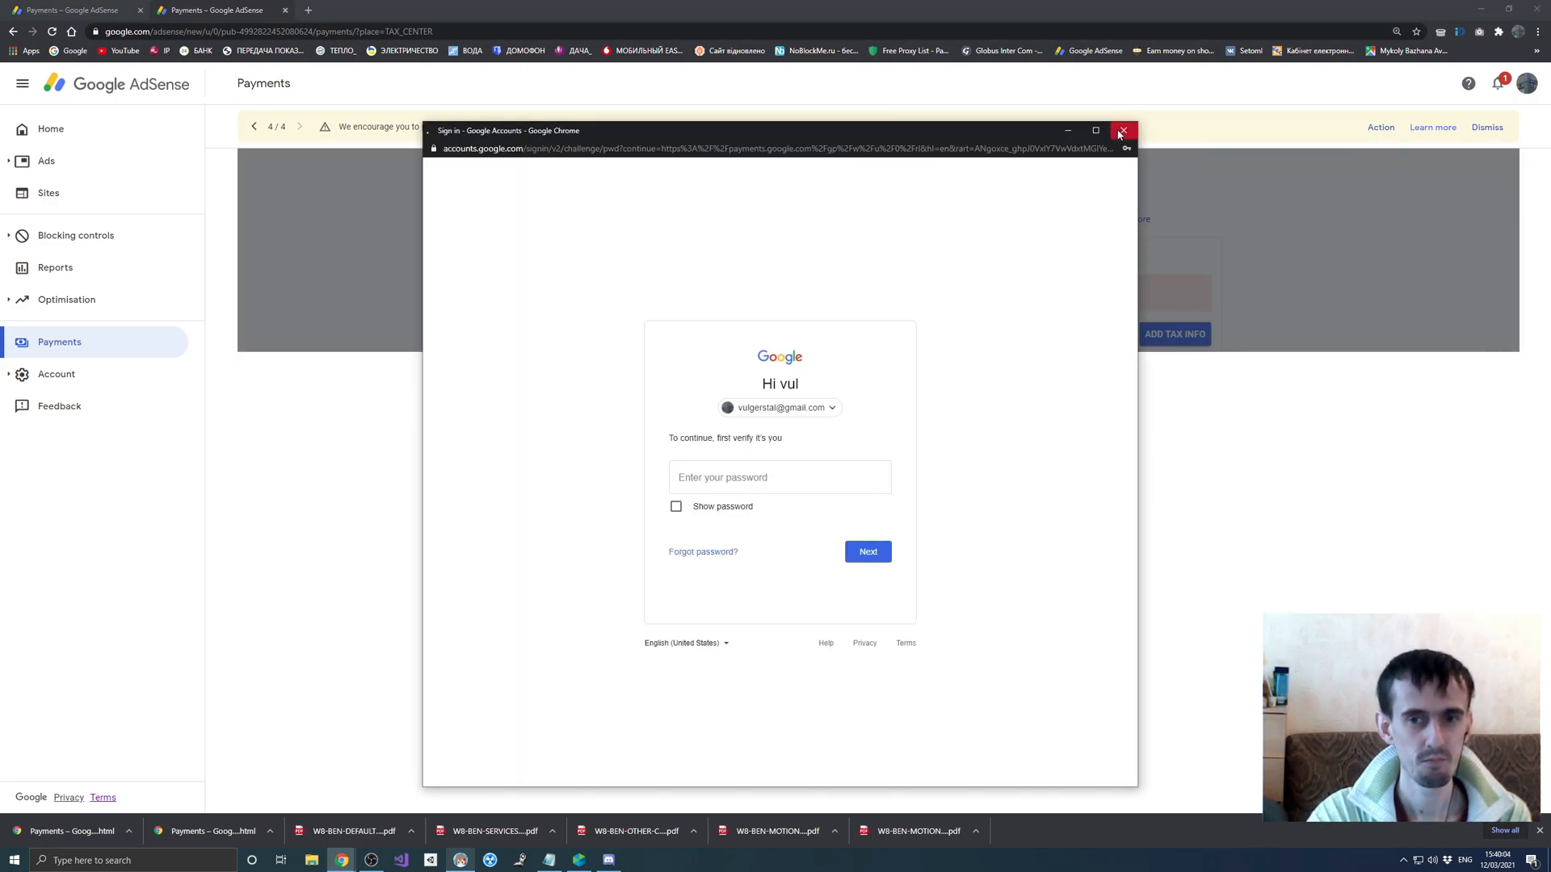
{"action": "left_click", "coordinate": [1123, 130]}
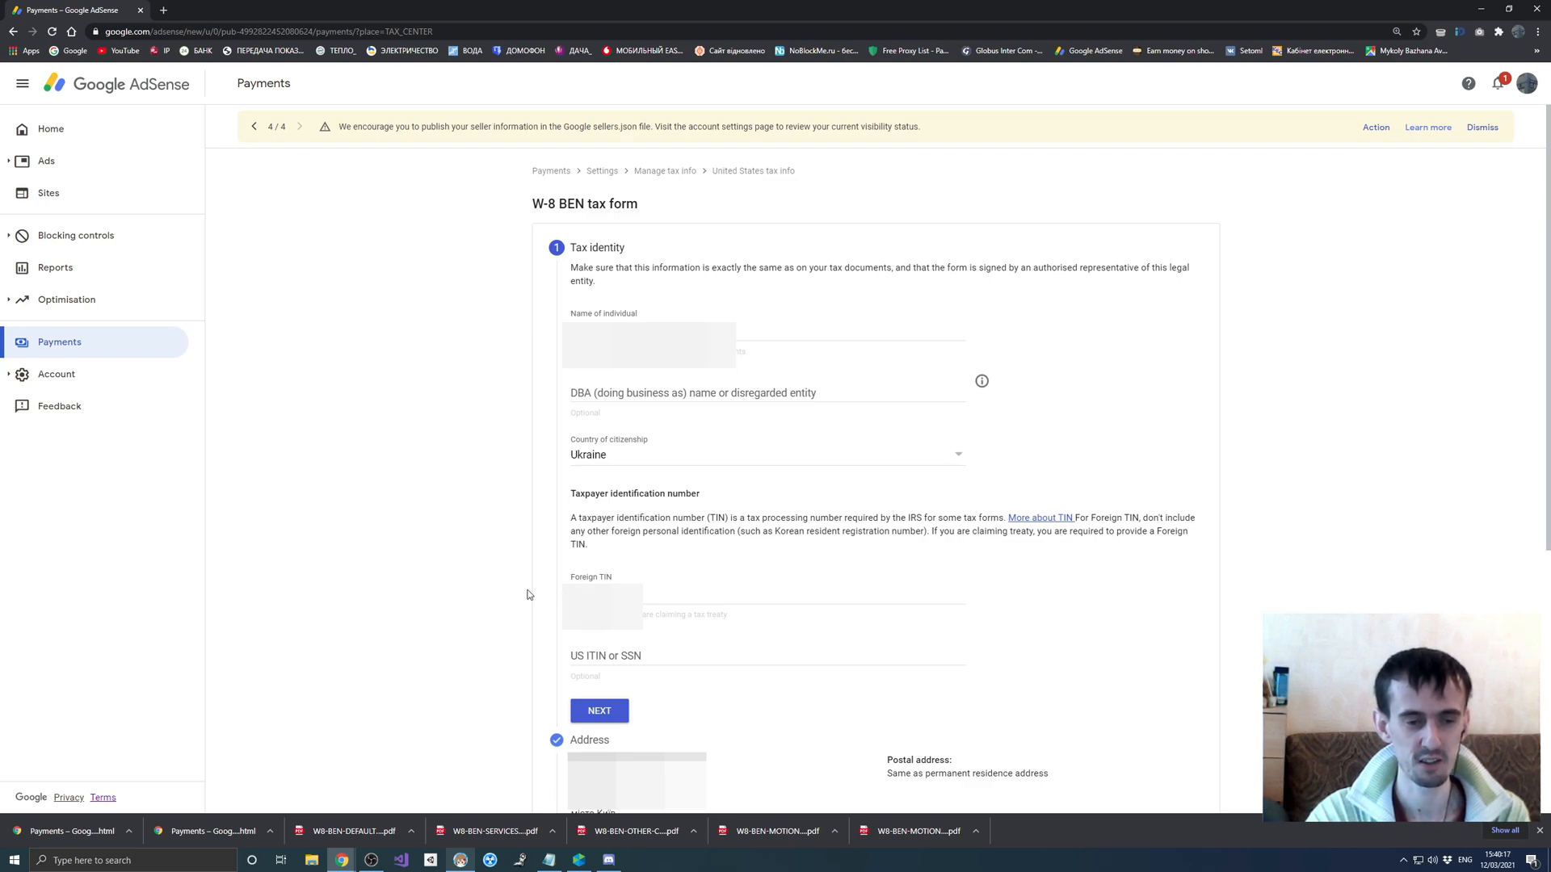
Review the filled-in sections of the W-8 BEN tax form and open its Tax treaty section
{"action": "scroll", "coordinate": [521, 594], "scroll_direction": "down", "scroll_amount": 3}
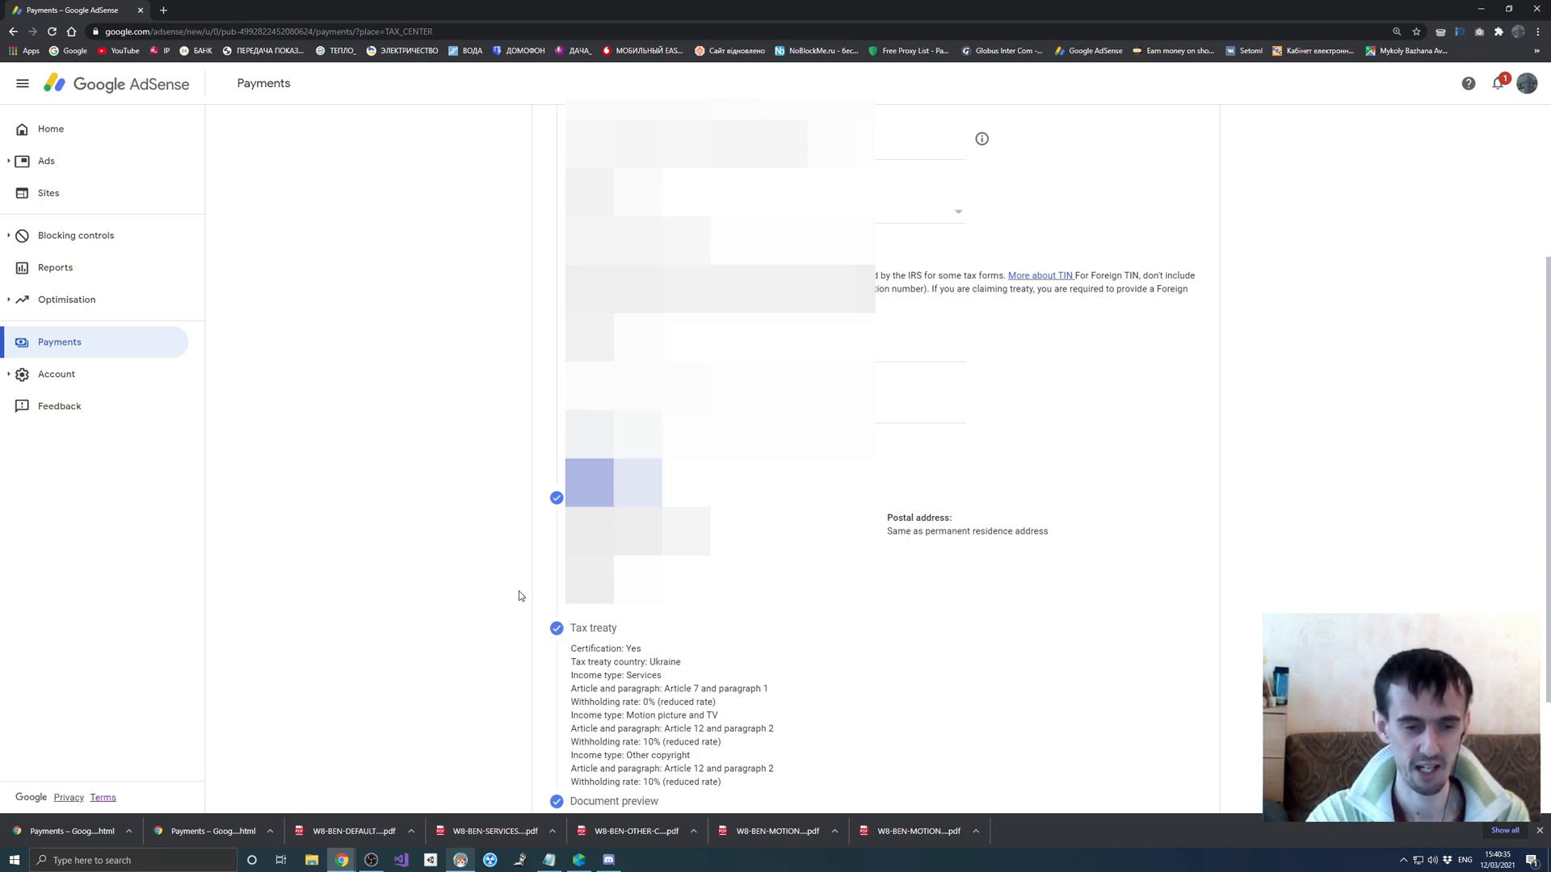
{"action": "scroll", "coordinate": [519, 596], "scroll_direction": "down", "scroll_amount": 2}
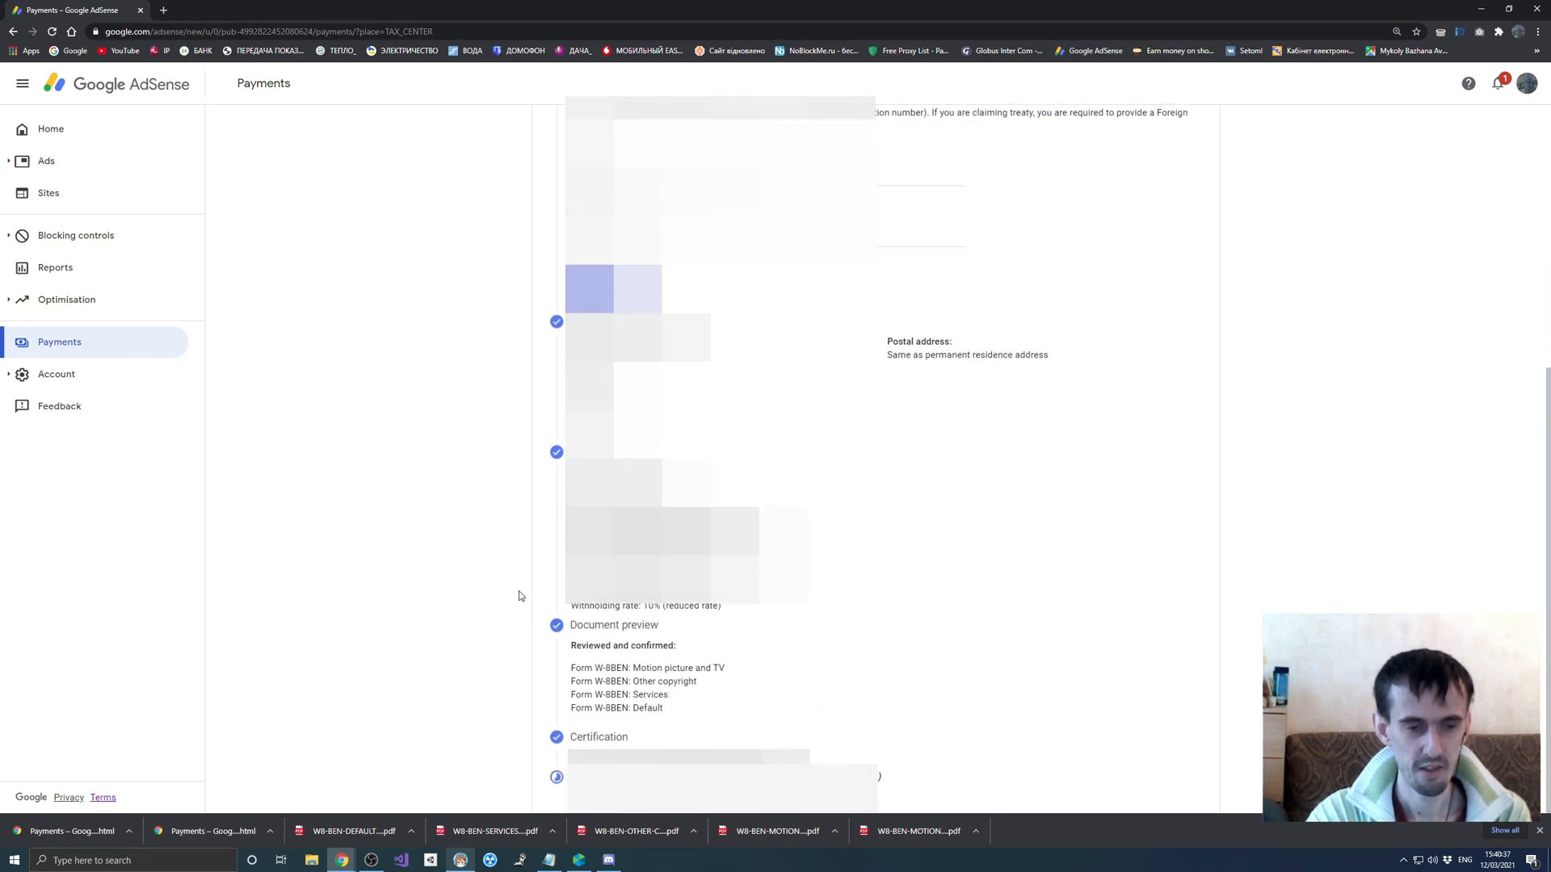
{"action": "left_click", "coordinate": [662, 757]}
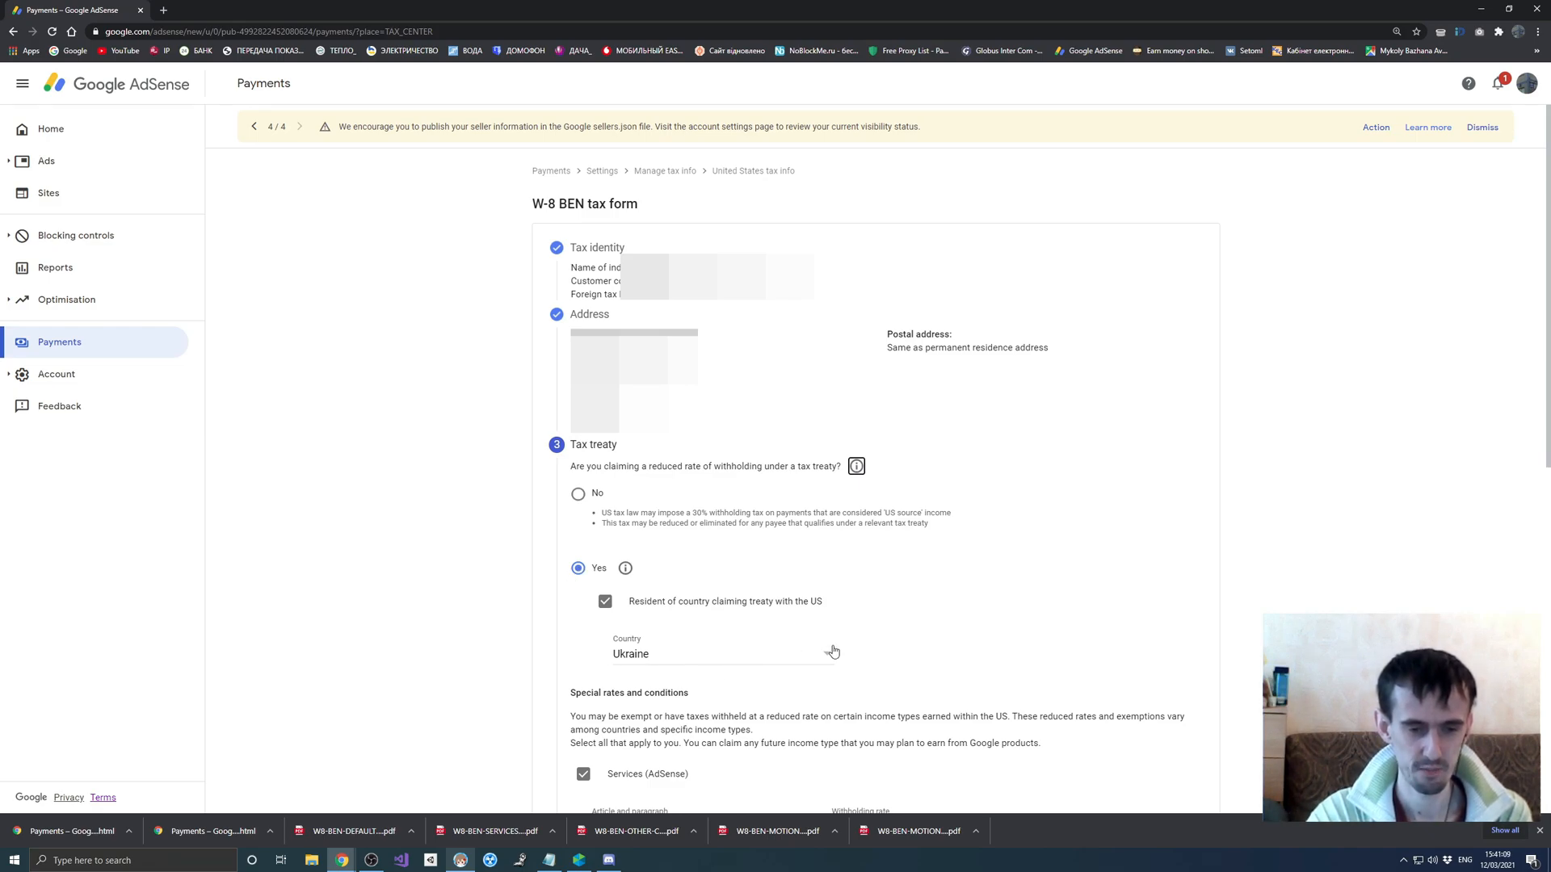
Set the withholding rate for Services (AdSense) to 0% (reduced rate) under the special rates and conditions
{"action": "scroll", "coordinate": [870, 639], "scroll_direction": "down", "scroll_amount": 1}
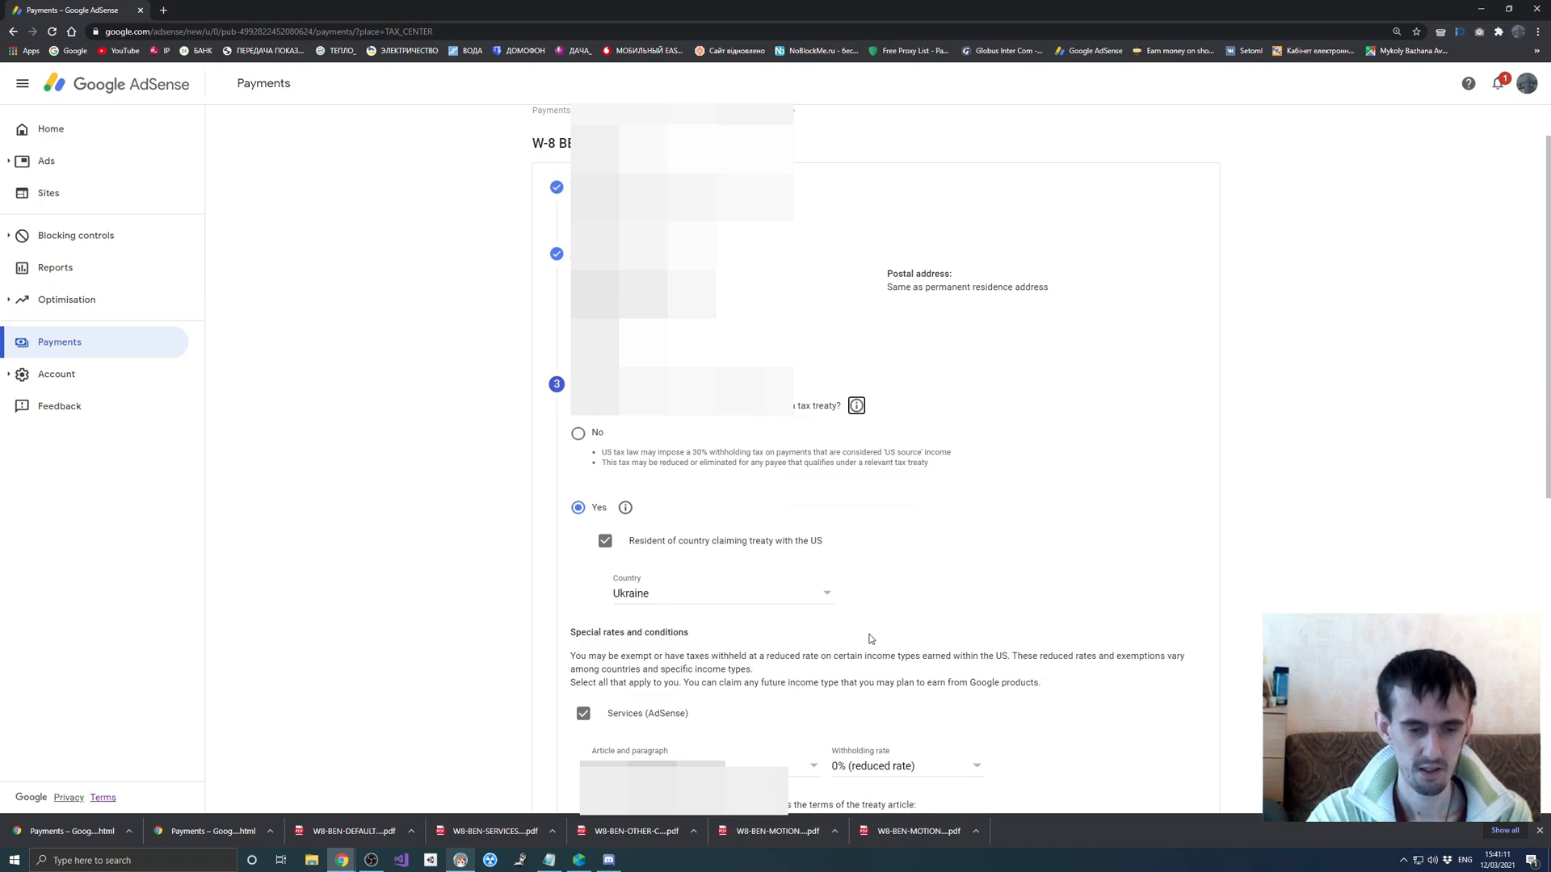
{"action": "scroll", "coordinate": [870, 639], "scroll_direction": "down", "scroll_amount": 3}
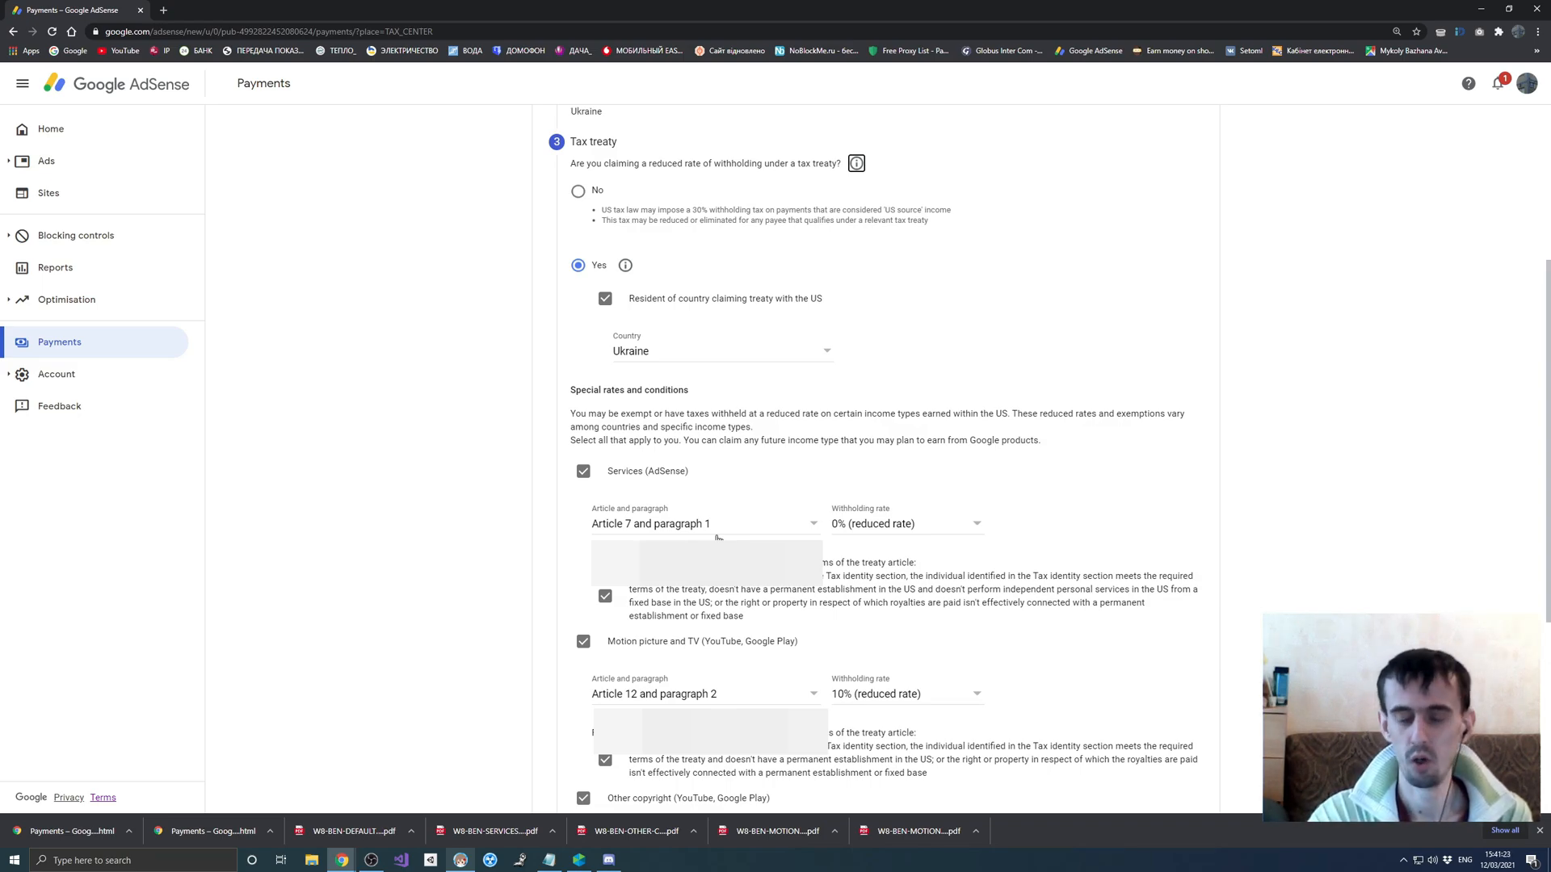
{"action": "left_click", "coordinate": [899, 528]}
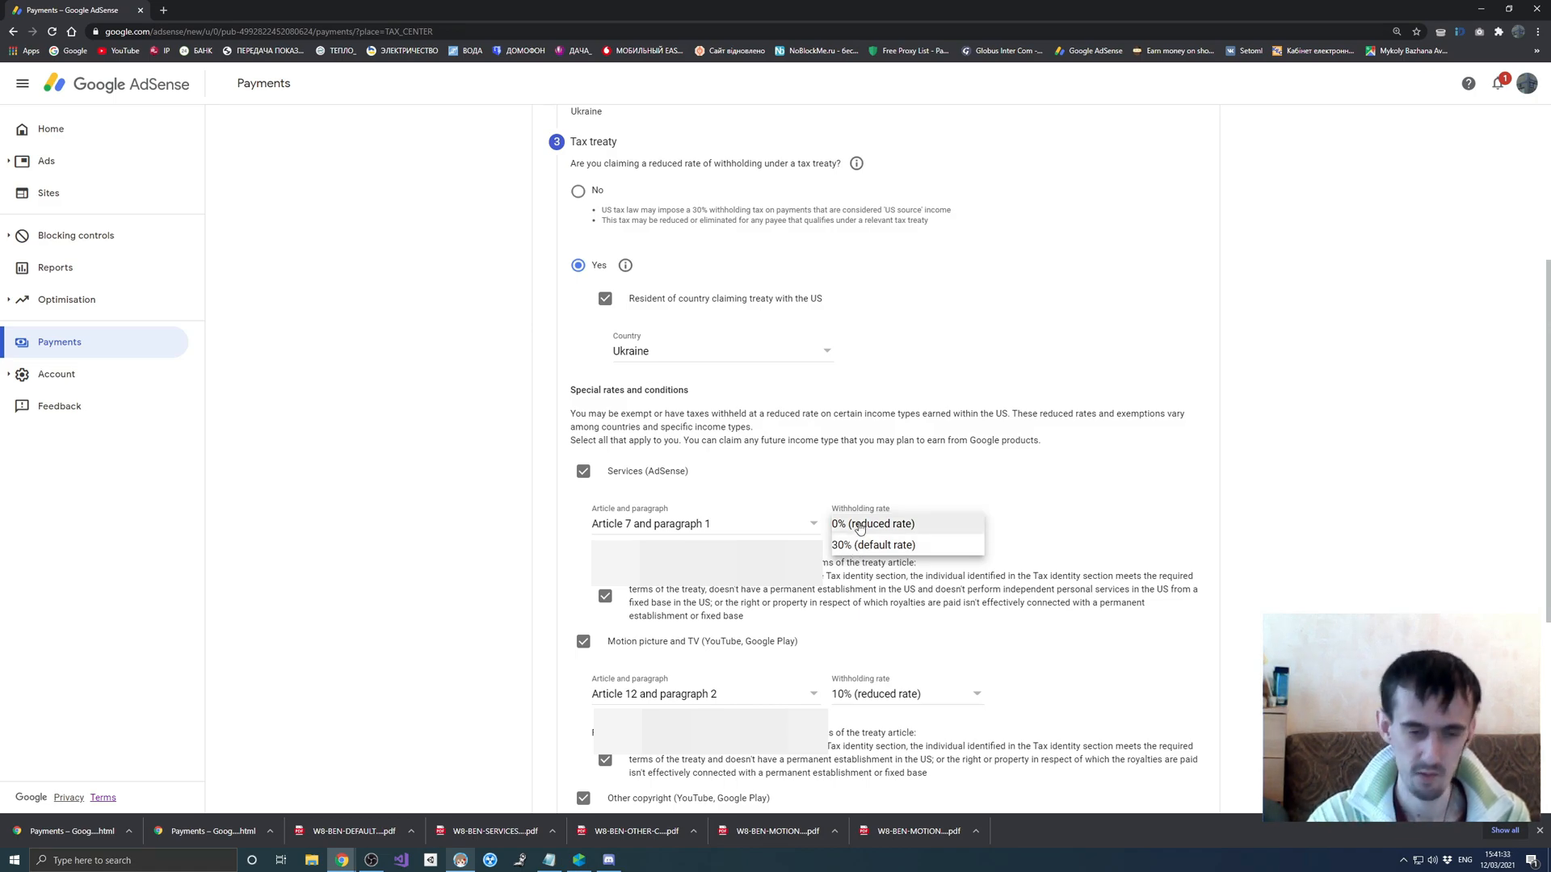
{"action": "left_click", "coordinate": [859, 525]}
Clear and reselect the Motion picture and TV and Other copyright income types in the treaty claim
{"action": "scroll", "coordinate": [1040, 545], "scroll_direction": "down", "scroll_amount": 2}
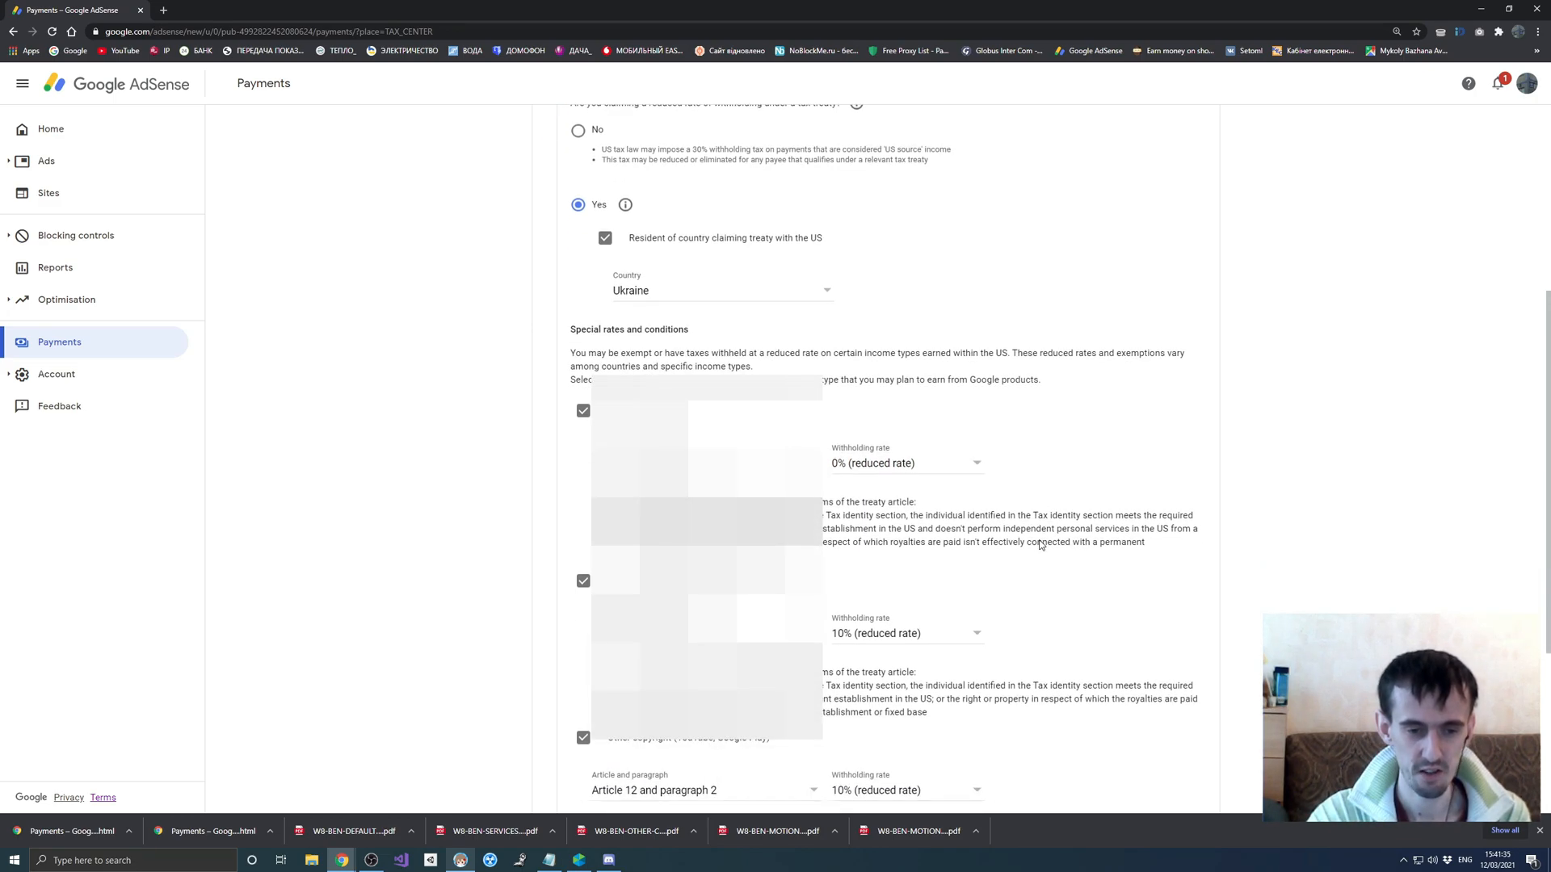
{"action": "scroll", "coordinate": [1040, 545], "scroll_direction": "down", "scroll_amount": 1}
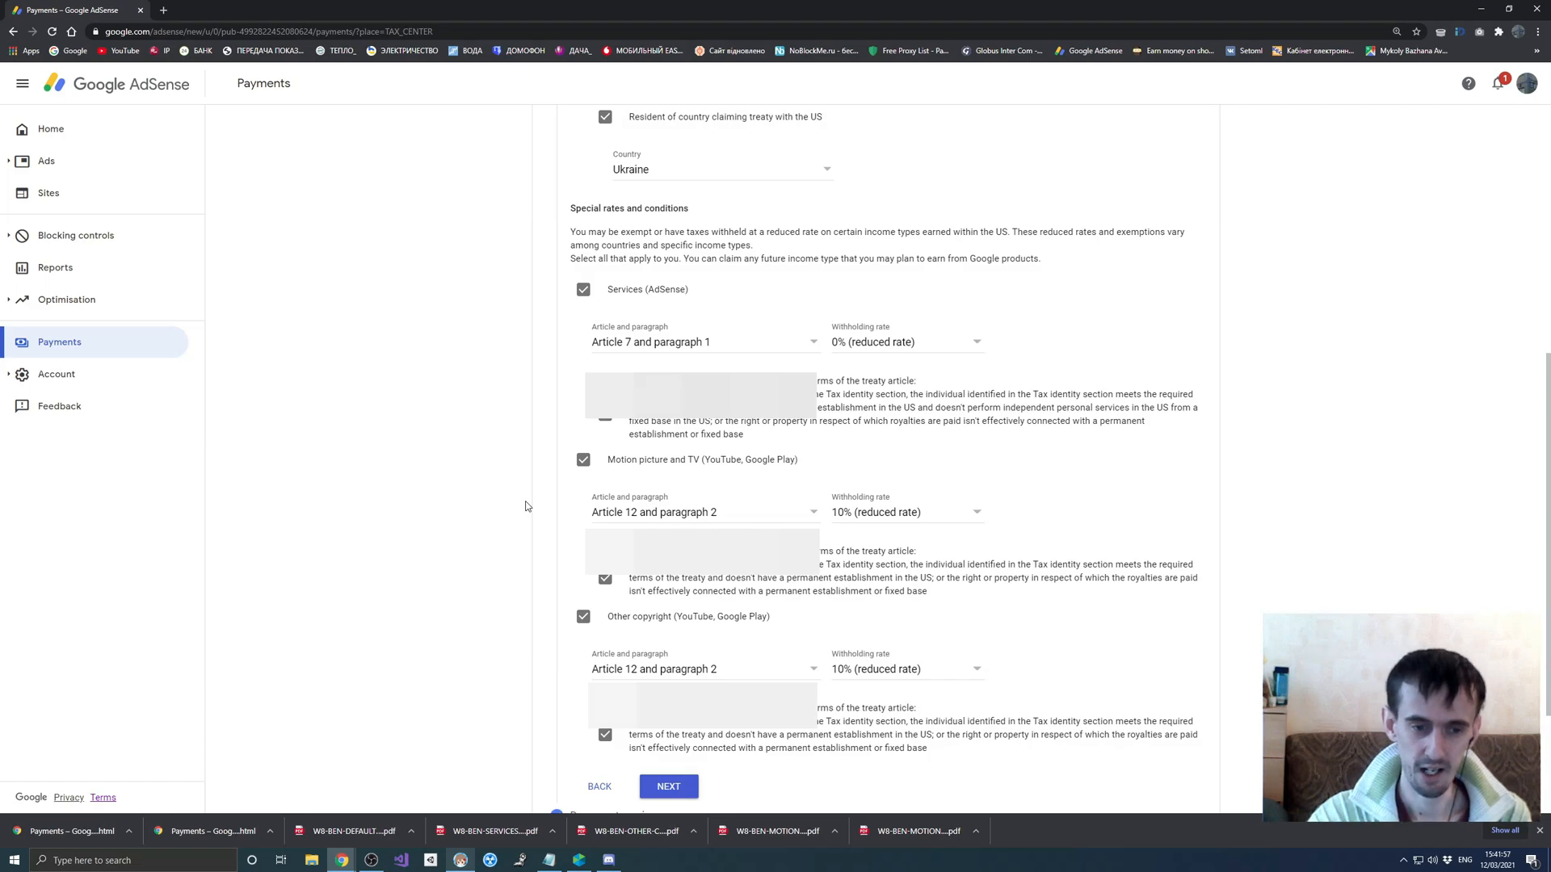
{"action": "left_click", "coordinate": [582, 459]}
{"action": "left_click", "coordinate": [582, 489]}
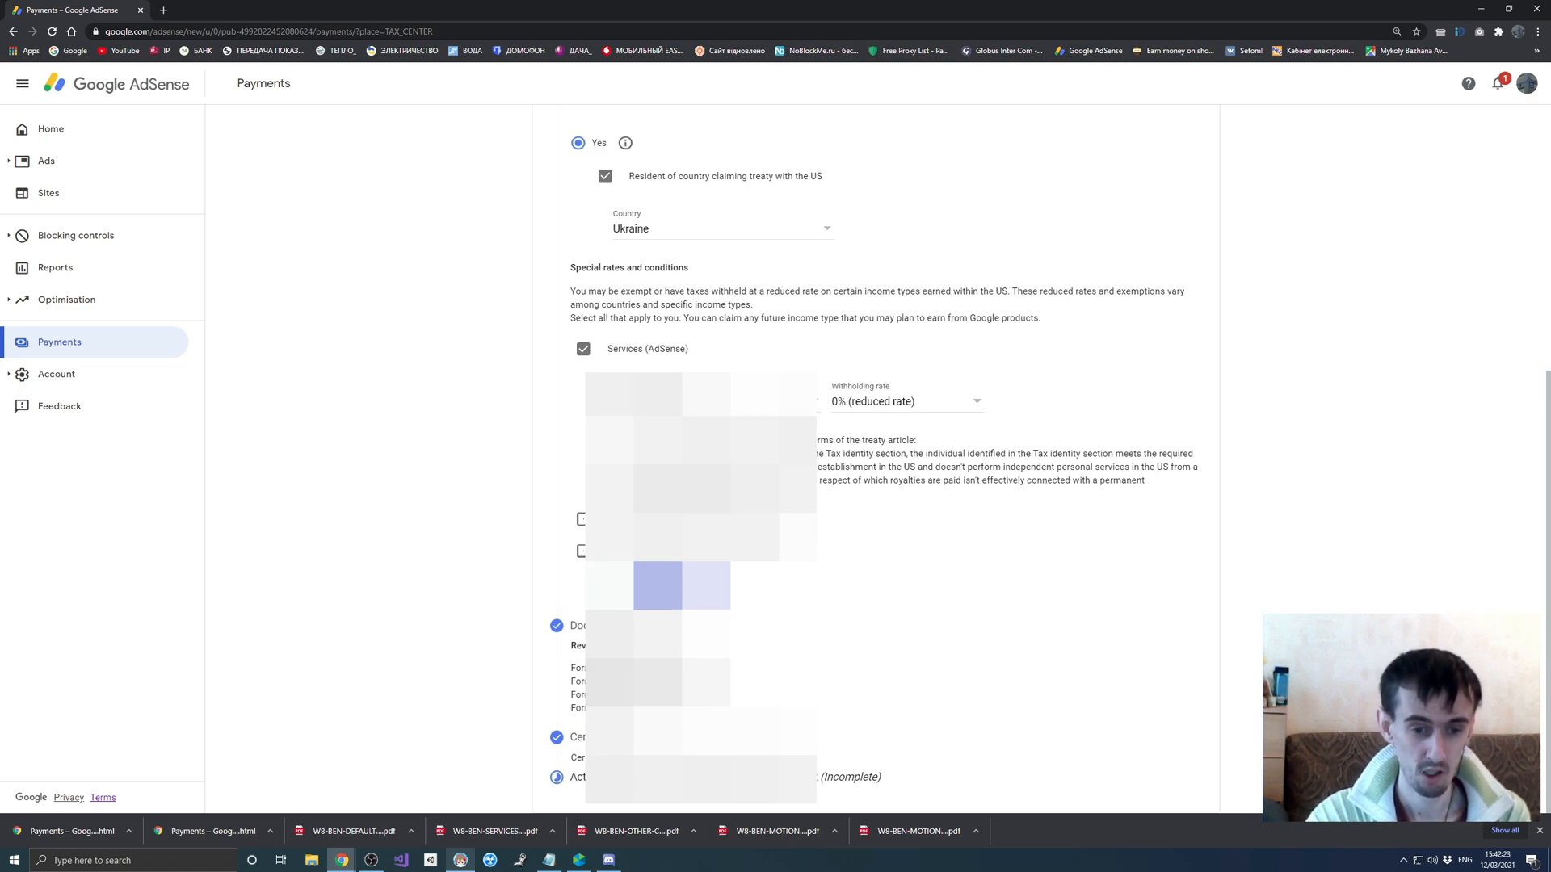
{"action": "left_click", "coordinate": [582, 521]}
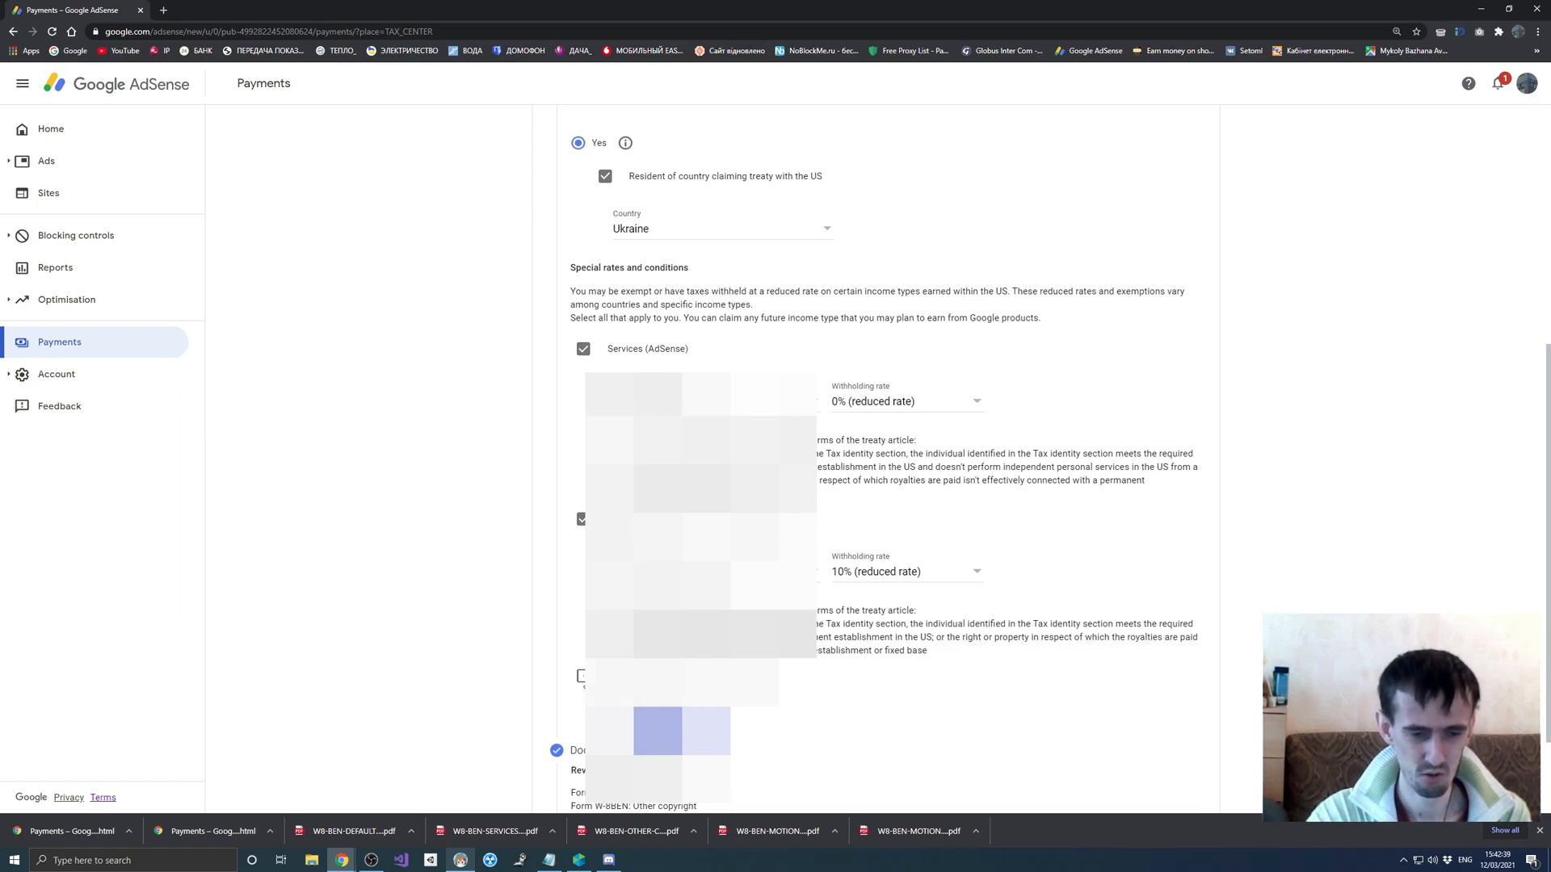
{"action": "left_click", "coordinate": [581, 678]}
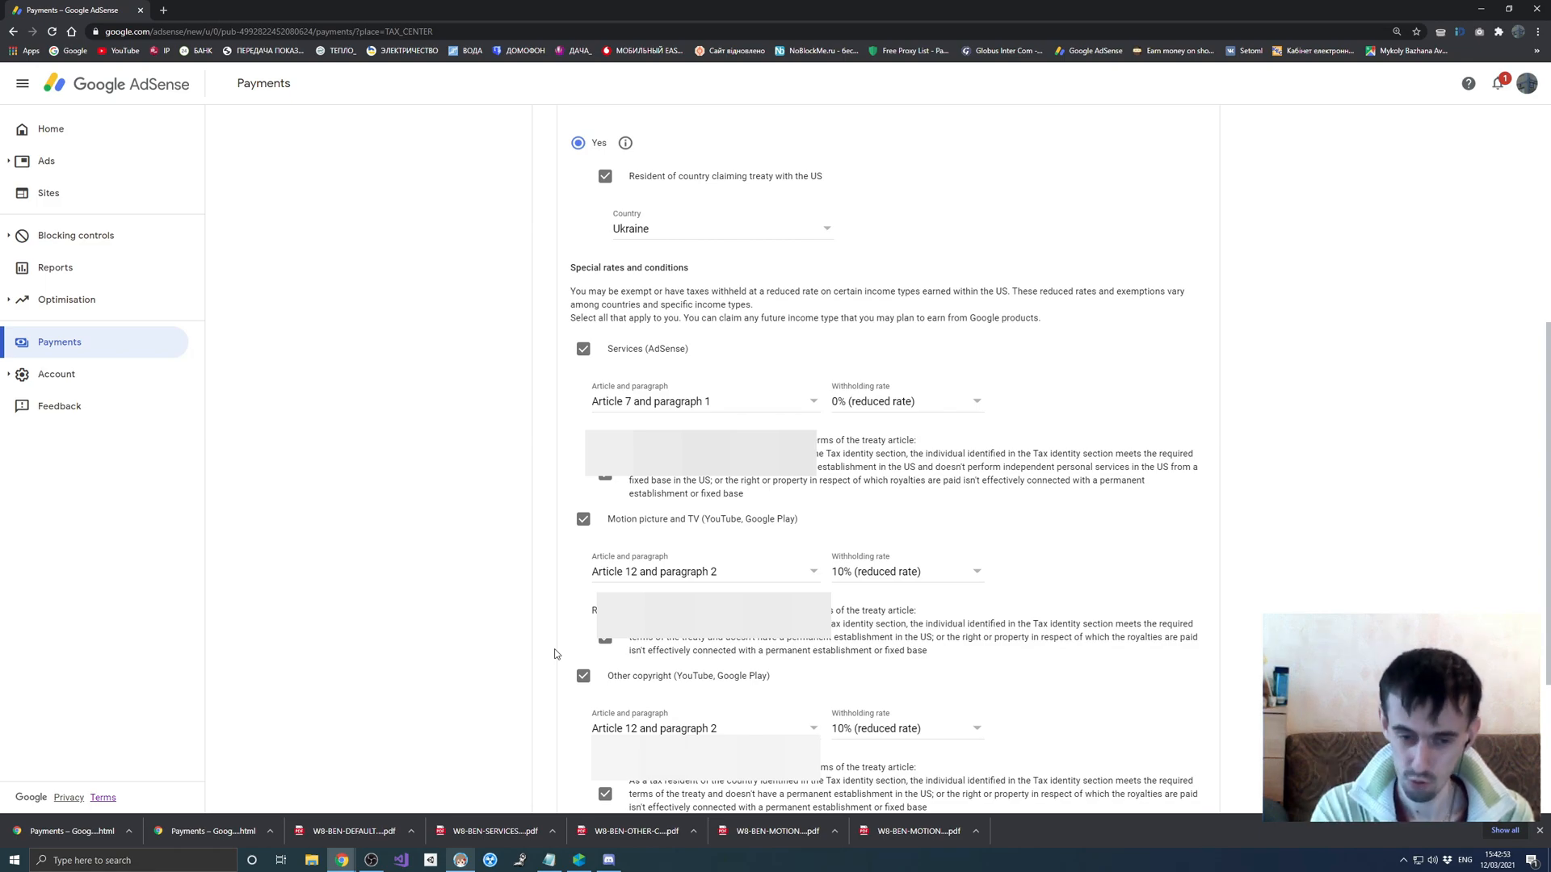
Set the Motion picture and TV withholding rate to 10% (reduced rate) and complete the Tax treaty section
{"action": "left_click", "coordinate": [870, 574]}
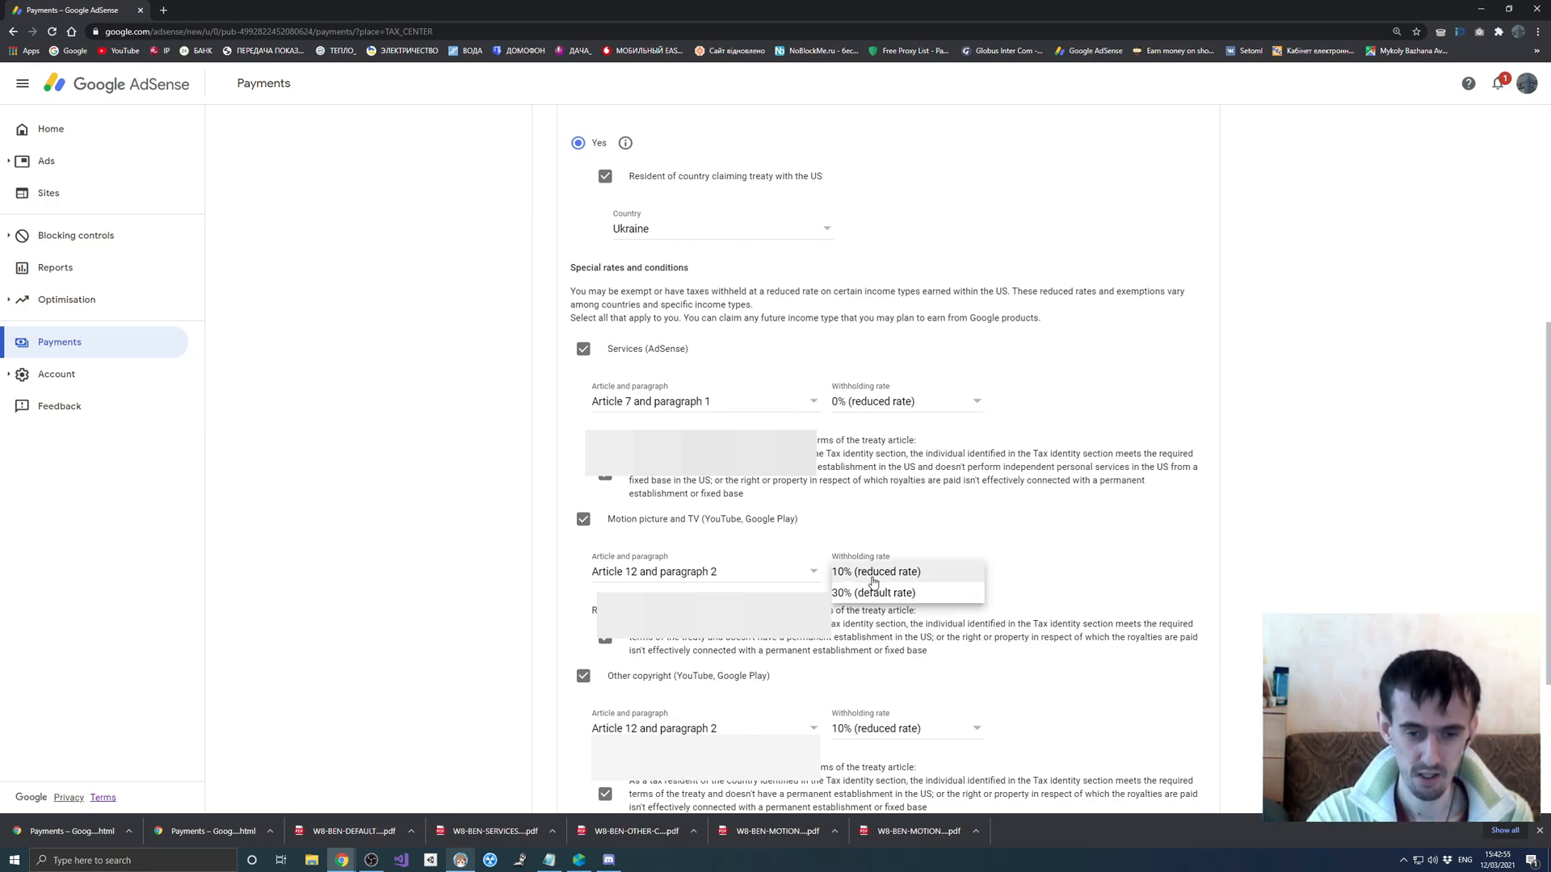
{"action": "left_click", "coordinate": [861, 577]}
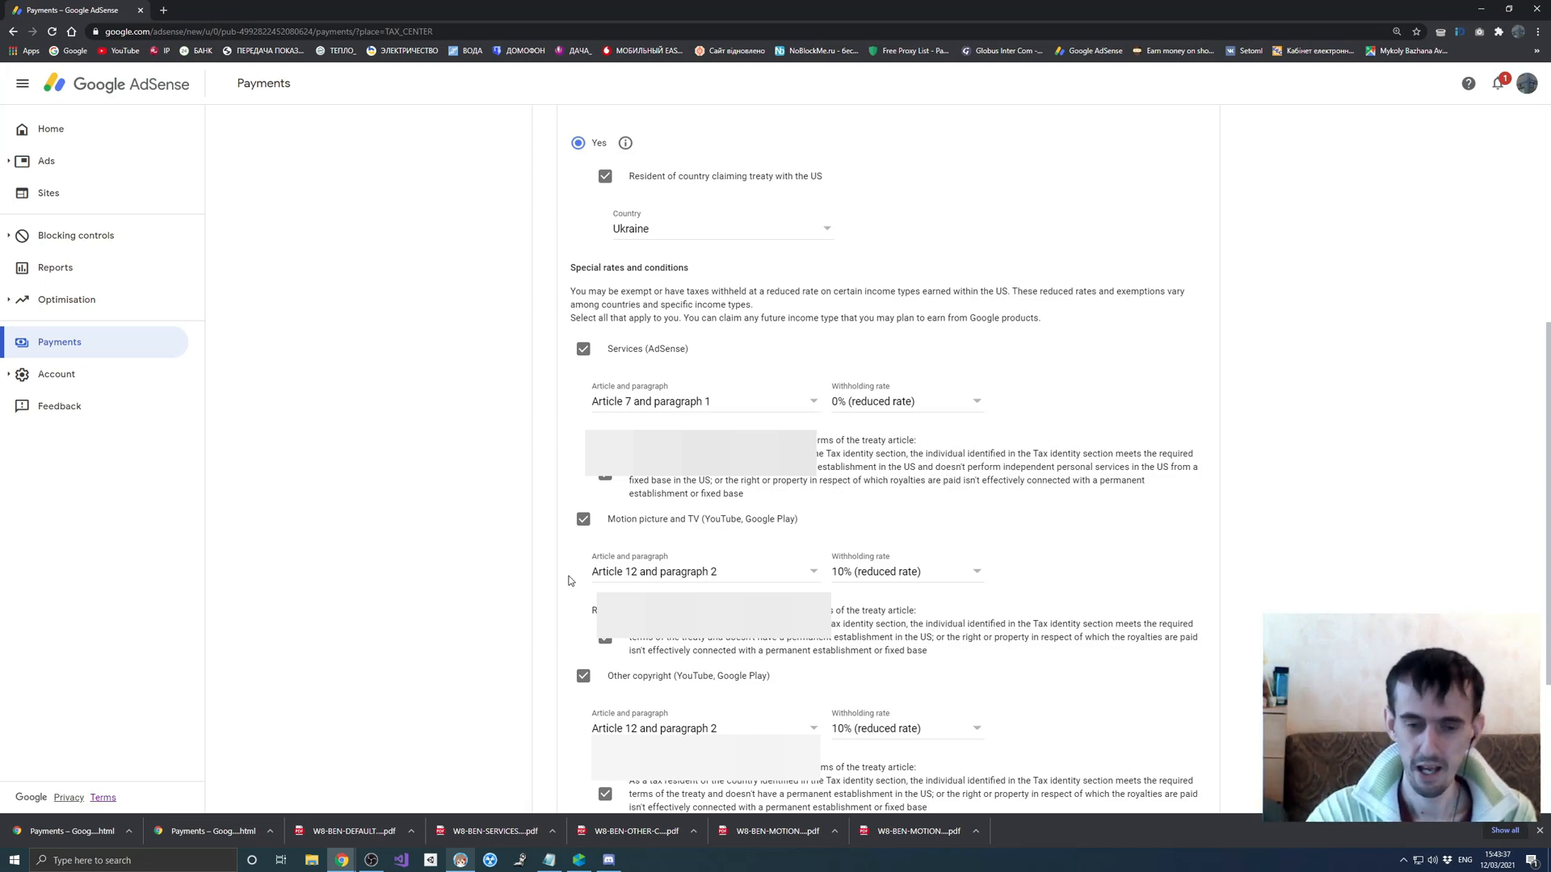
{"action": "left_click", "coordinate": [884, 572]}
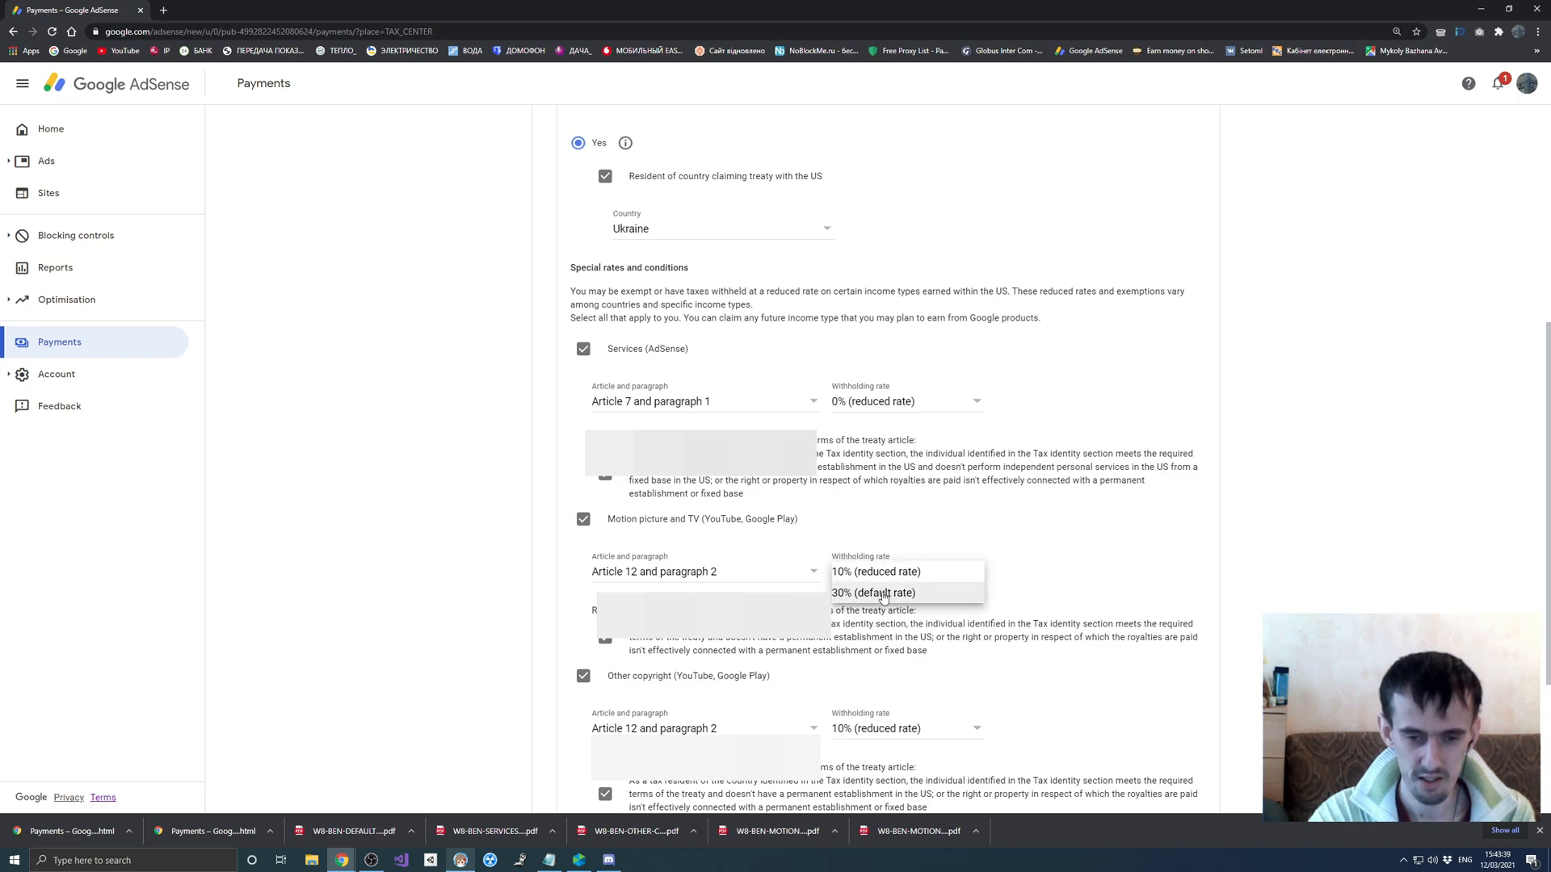
{"action": "left_click", "coordinate": [933, 578]}
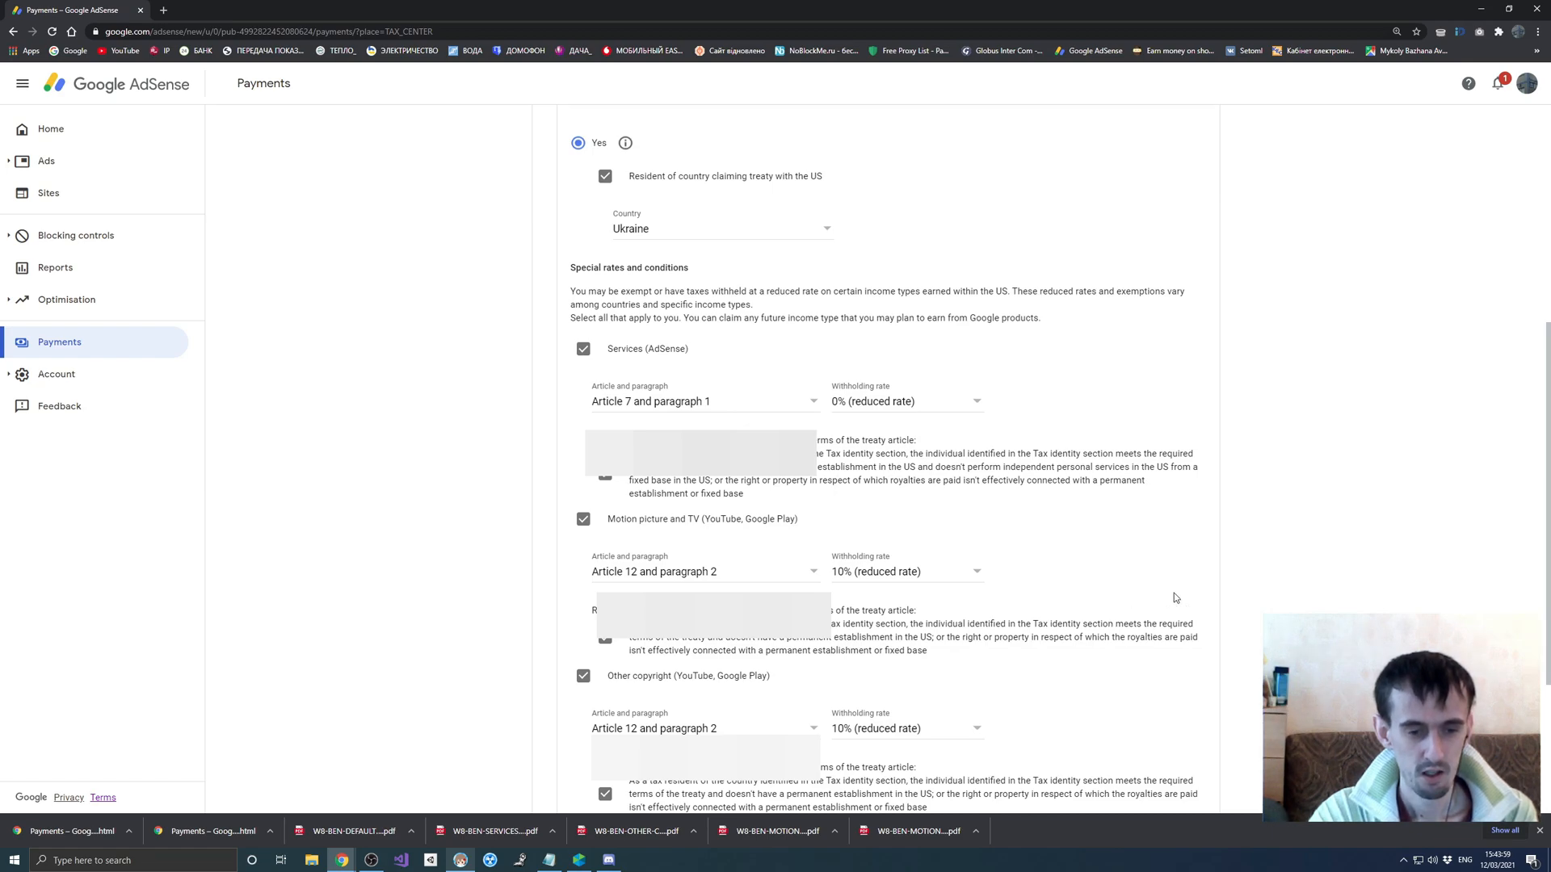
{"action": "scroll", "coordinate": [1174, 598], "scroll_direction": "down", "scroll_amount": 3}
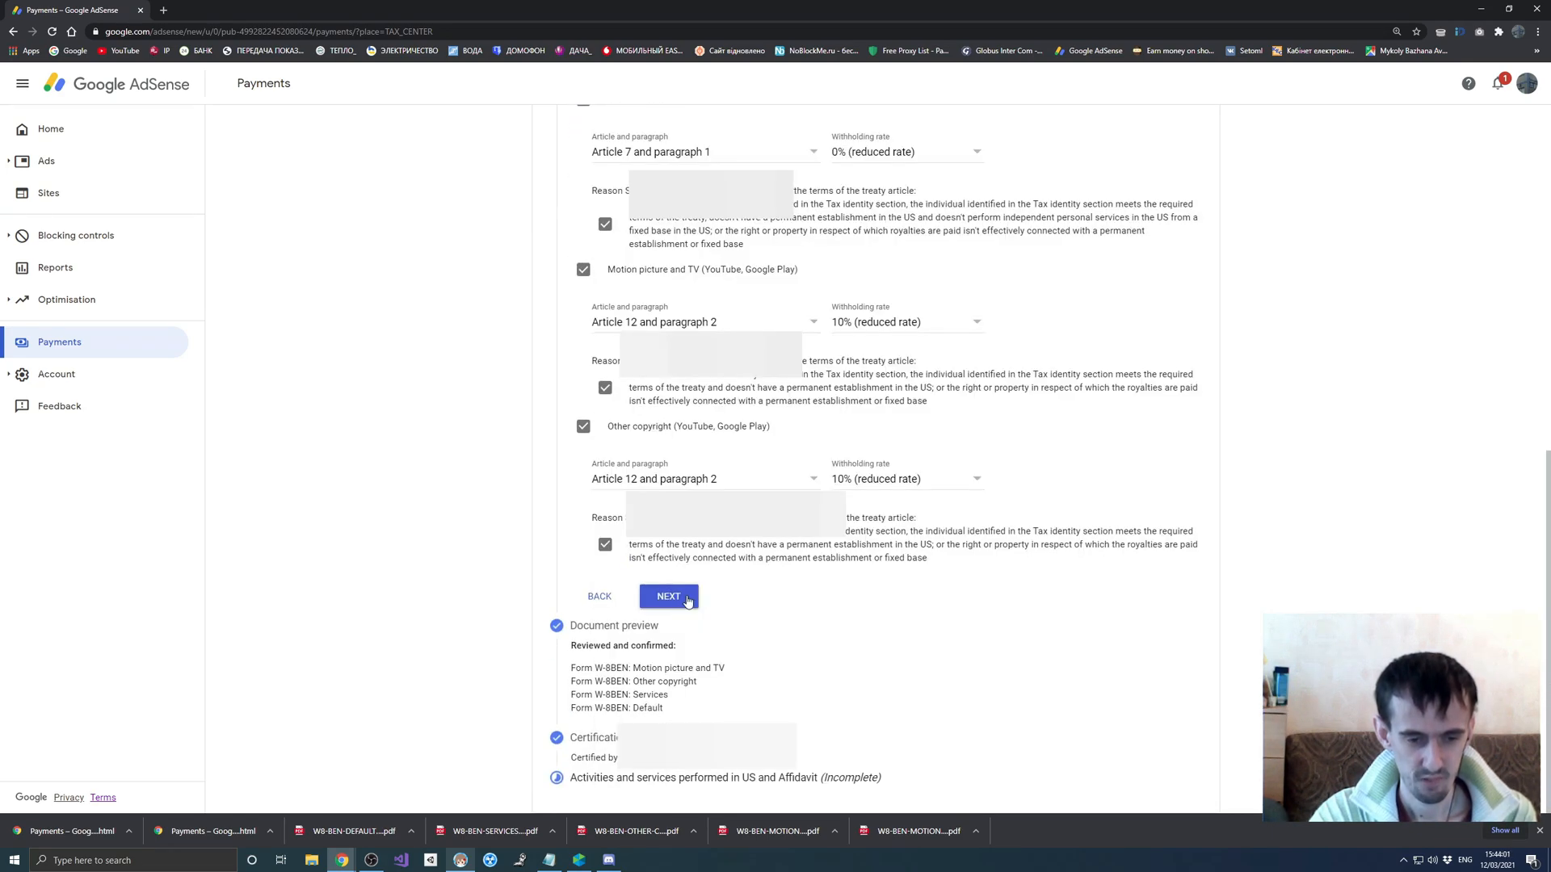
{"action": "left_click", "coordinate": [669, 597]}
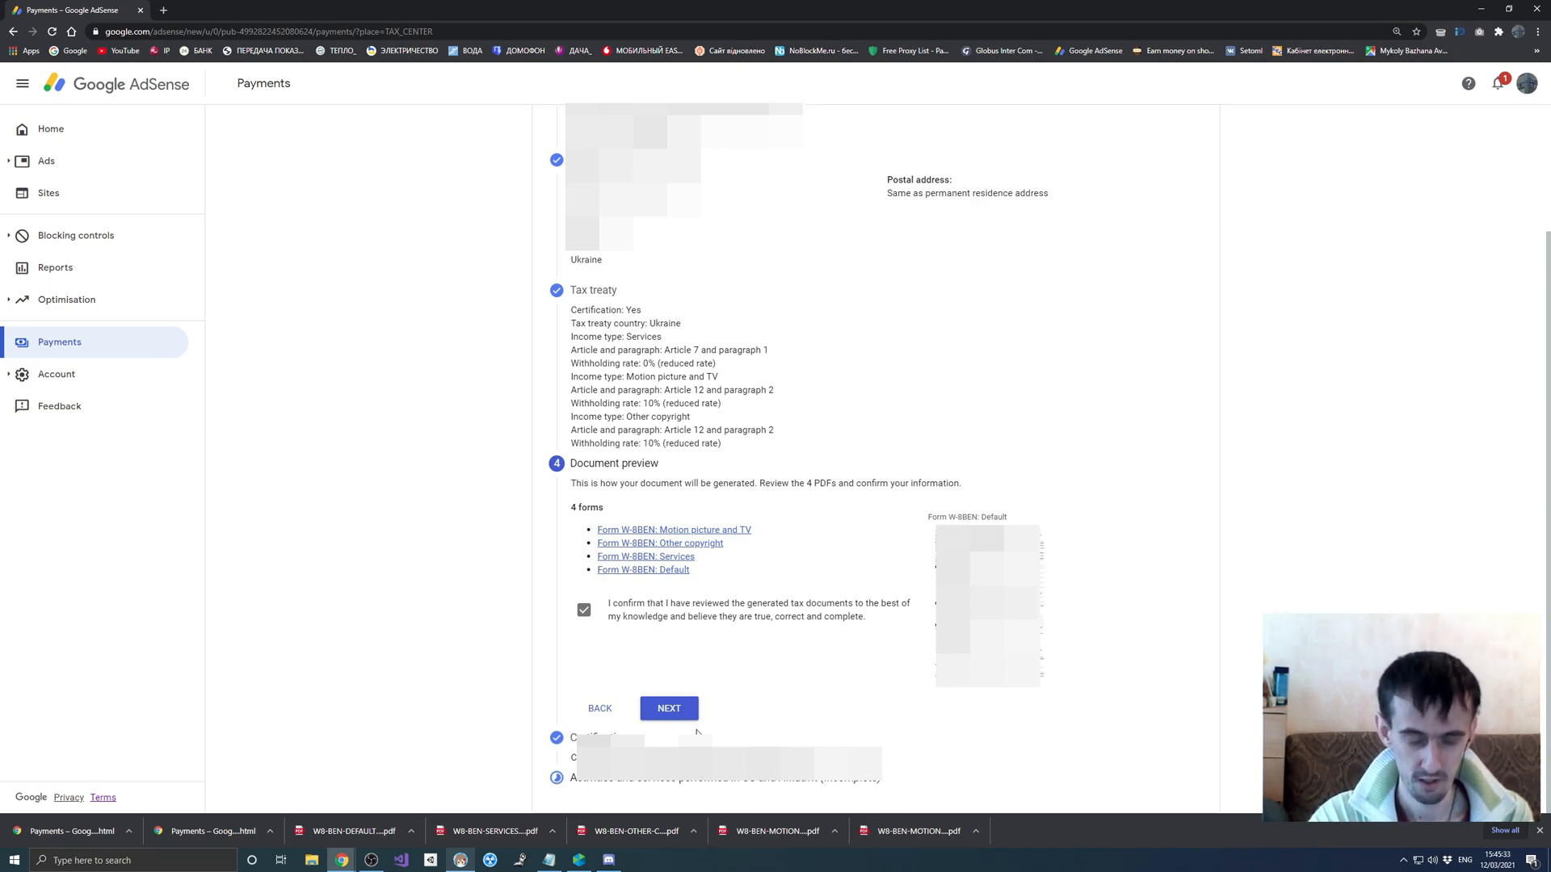
Accept the Document preview and Certification sections and continue to the section on US activities and affidavit
{"action": "left_click", "coordinate": [683, 713]}
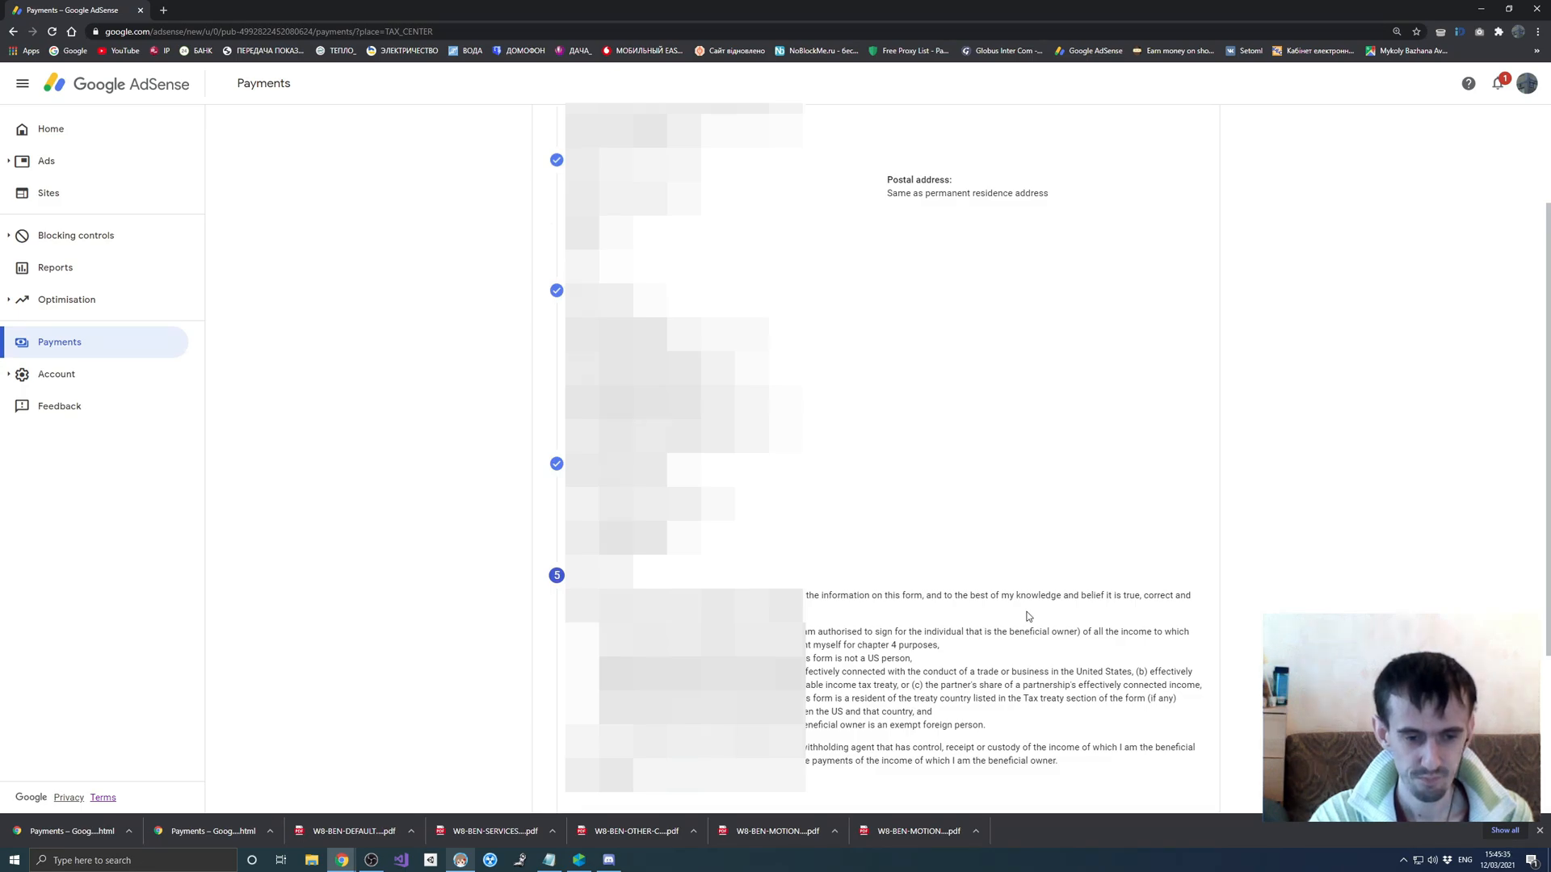
{"action": "scroll", "coordinate": [1027, 620], "scroll_direction": "down", "scroll_amount": 3}
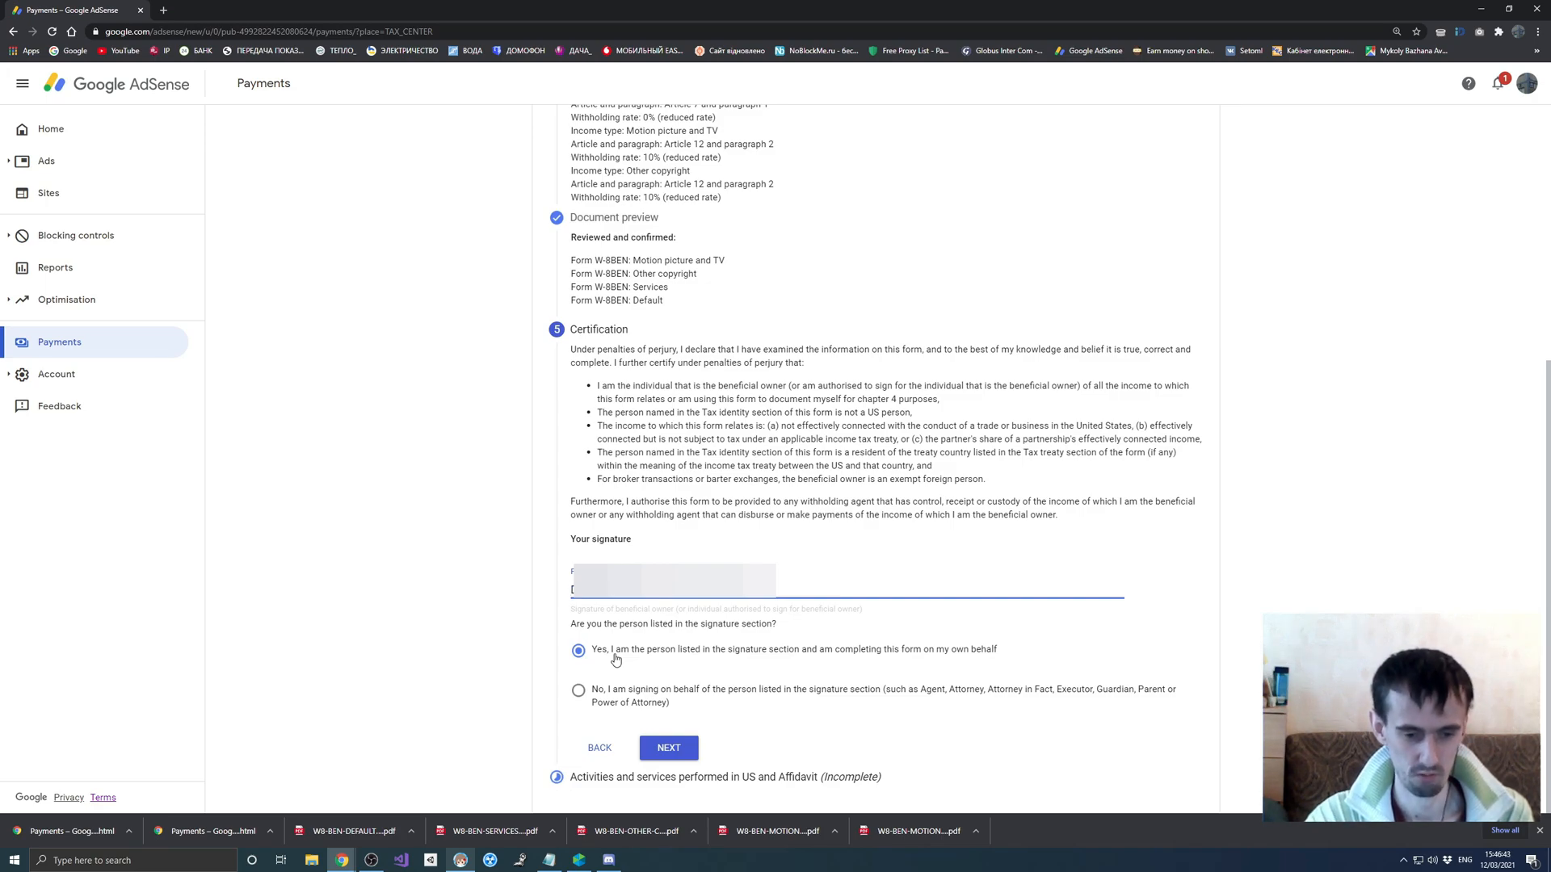
{"action": "left_click", "coordinate": [685, 748]}
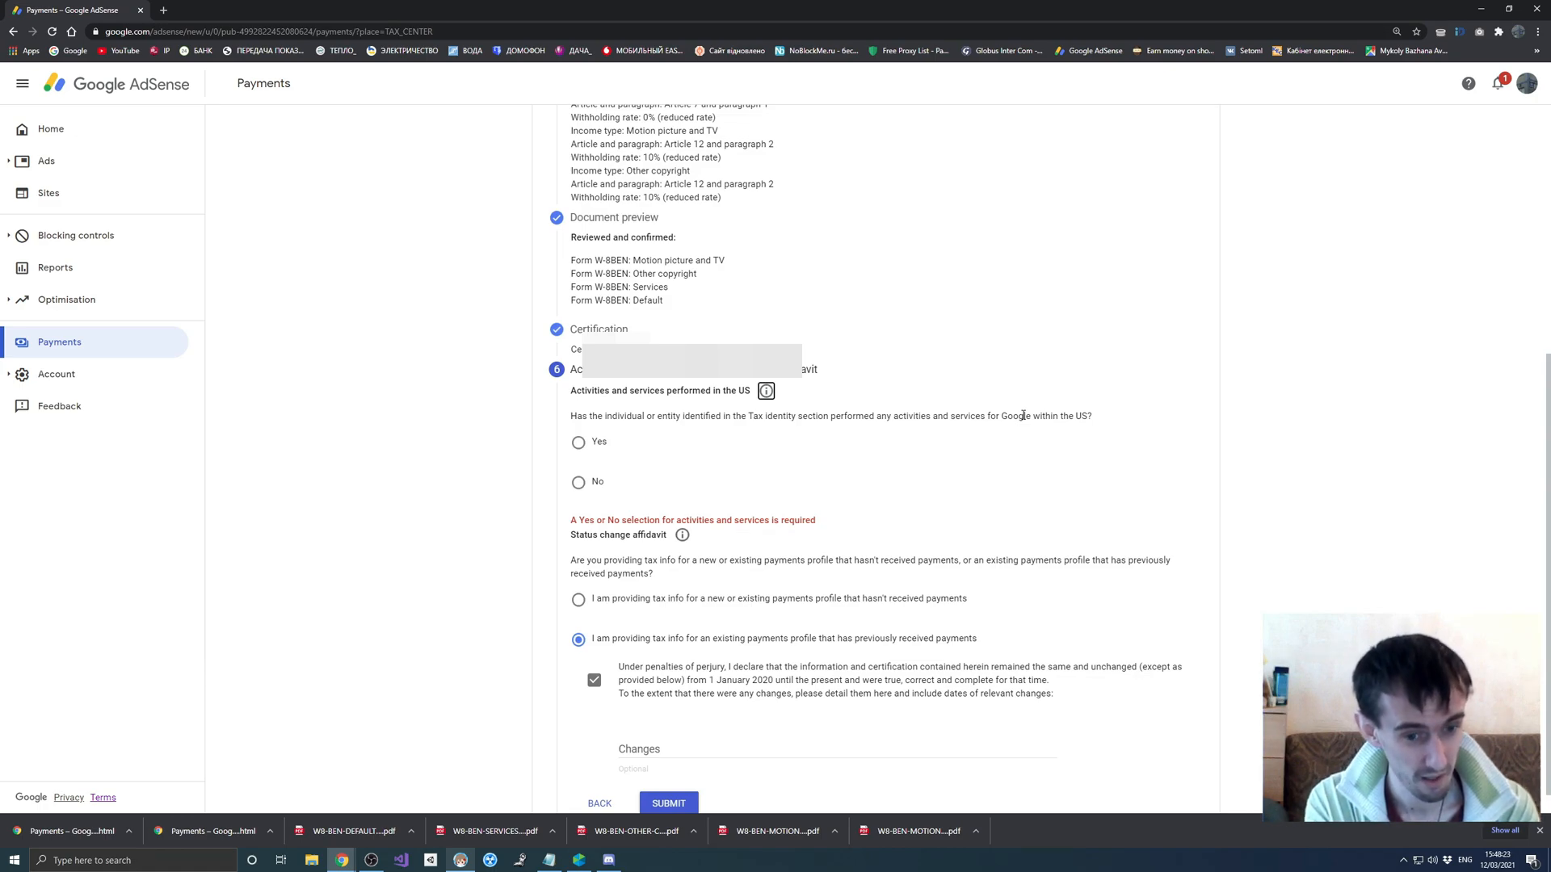
Answer No to activities performed in the US, certify that services are performed solely outside the US, and submit the form
{"action": "left_click", "coordinate": [579, 482]}
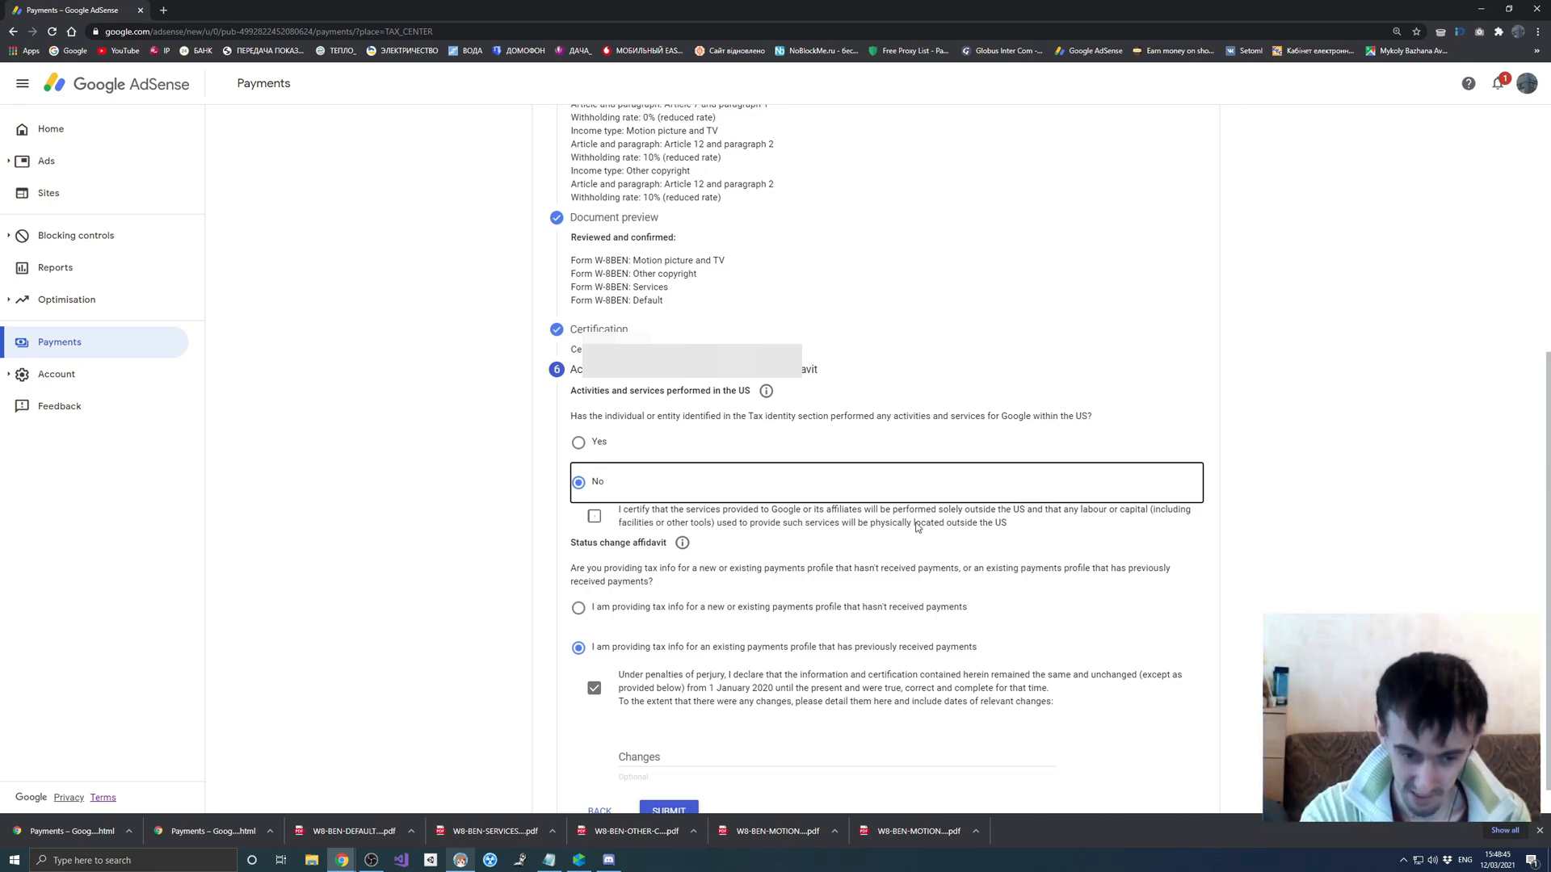
{"action": "left_click", "coordinate": [595, 523]}
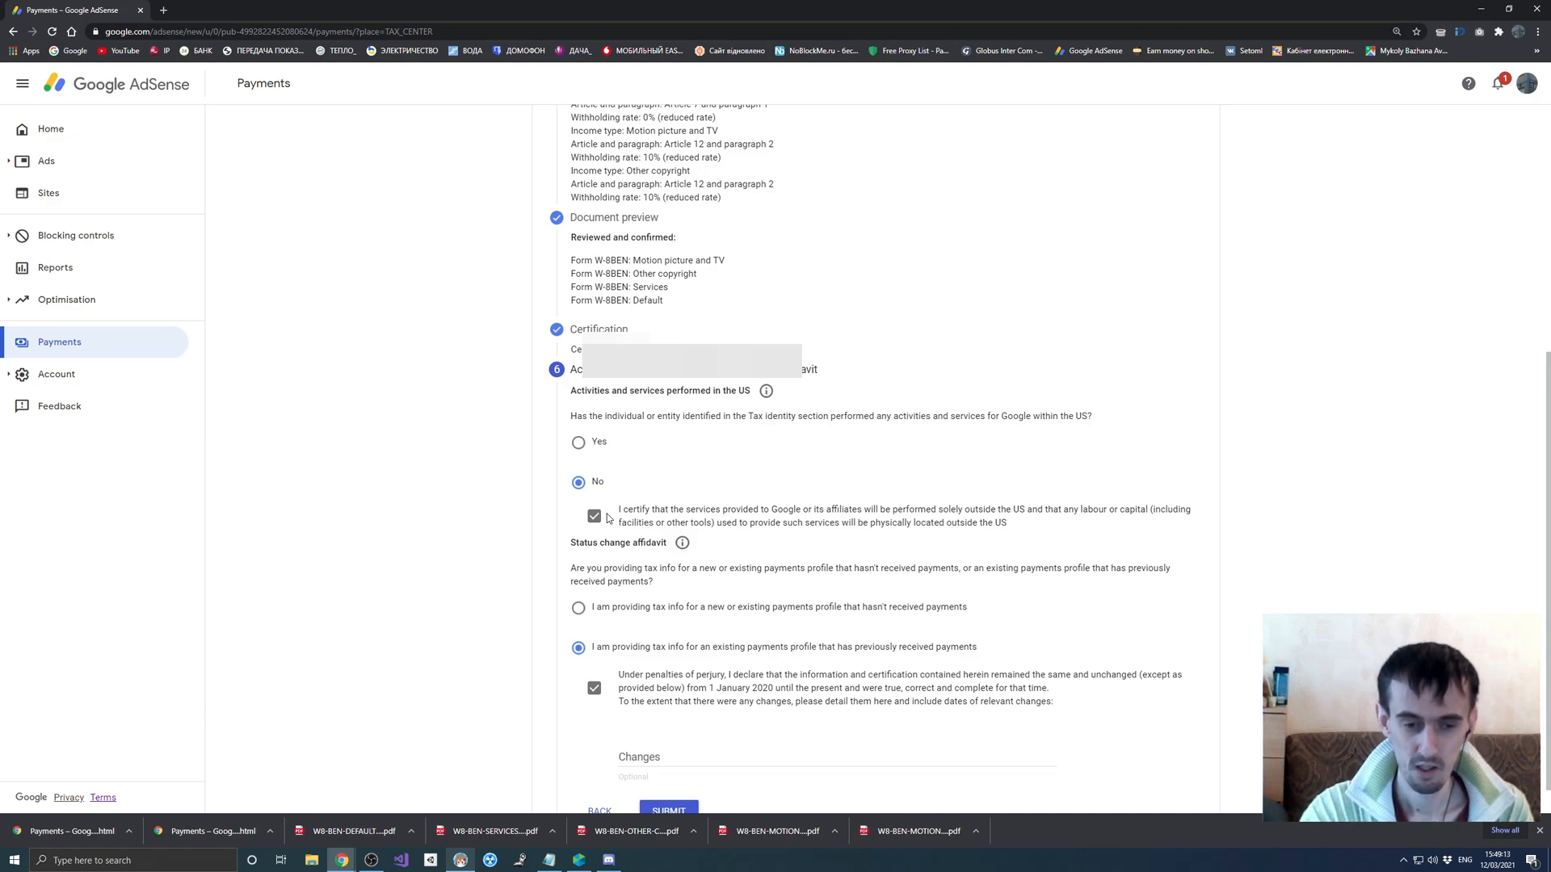
{"action": "scroll", "coordinate": [609, 517], "scroll_direction": "down", "scroll_amount": 1}
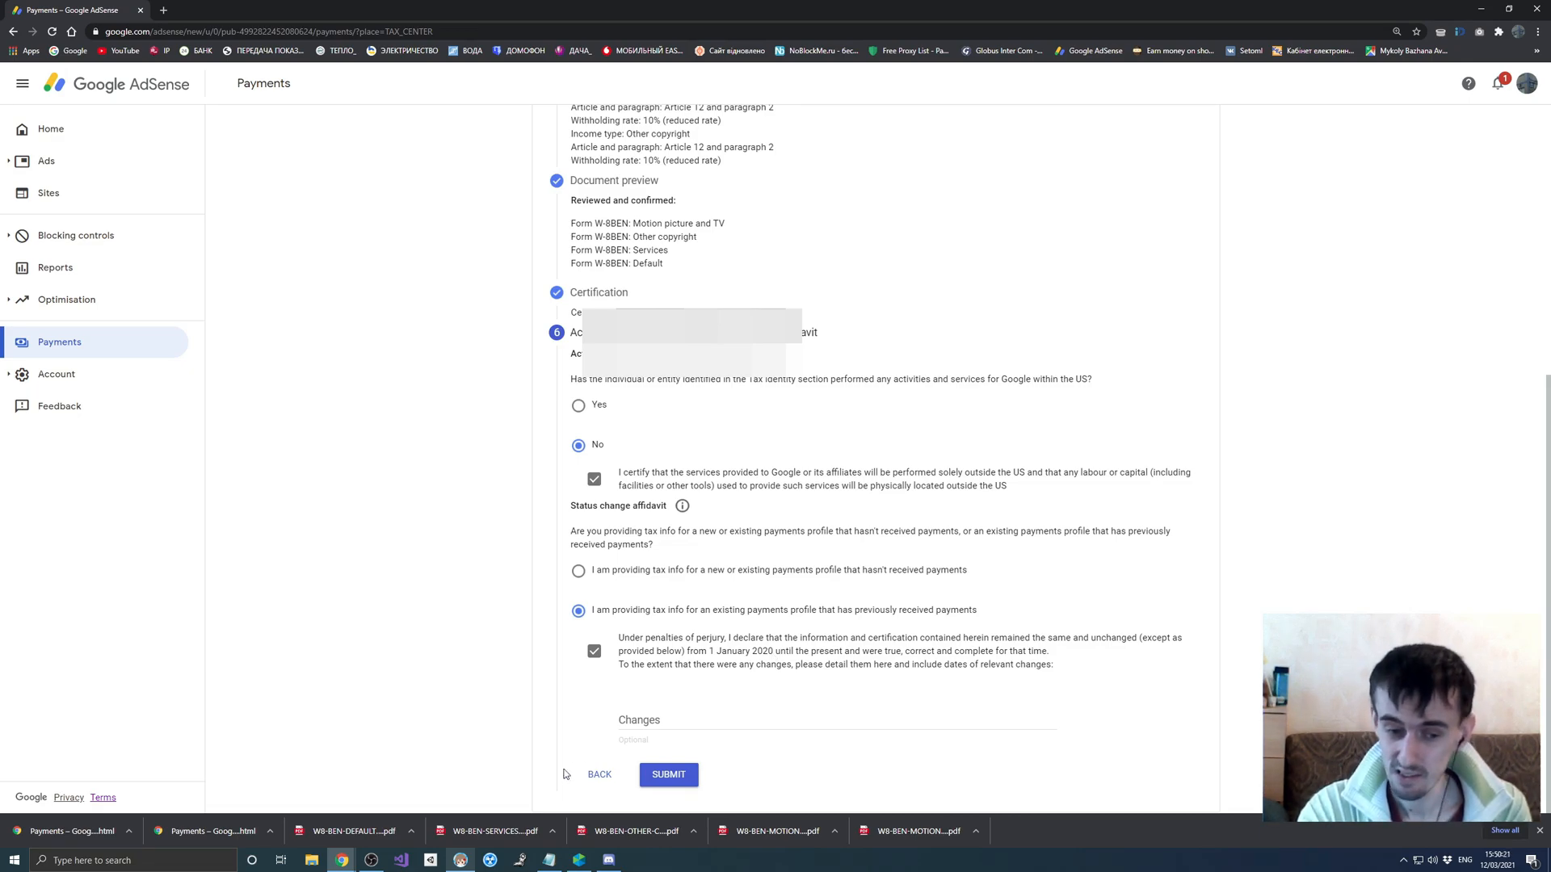
{"action": "left_click", "coordinate": [669, 775]}
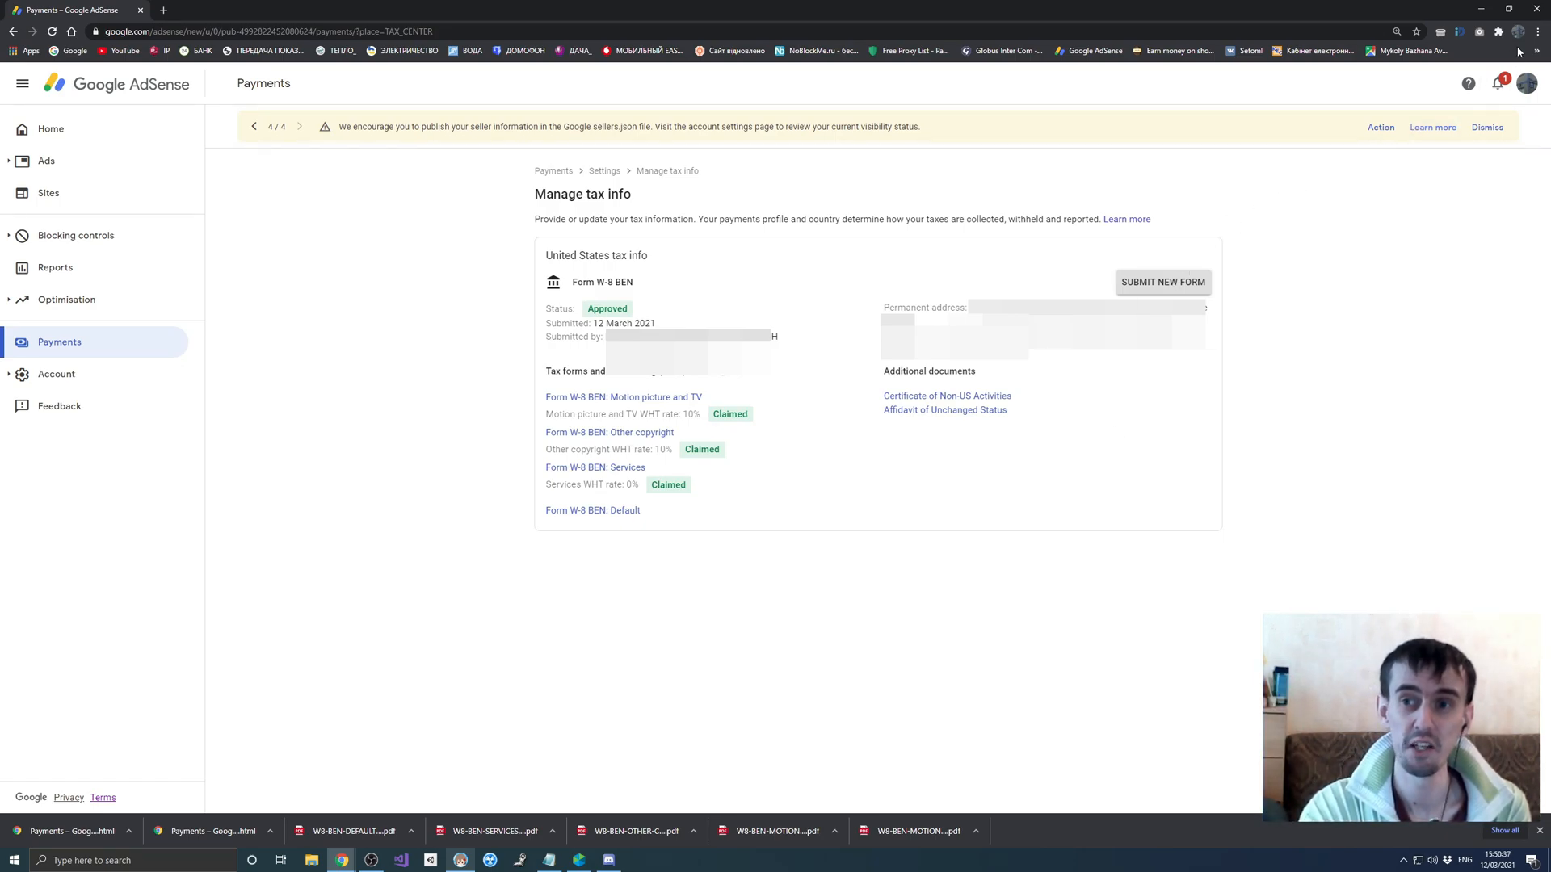
Save the Manage tax info page as a complete webpage named "Payments – Google AdSense form.html" in the DRIVE folder
{"action": "left_click", "coordinate": [1538, 31]}
{"action": "mouse_move", "coordinate": [1426, 204]}
{"action": "left_click", "coordinate": [1371, 205]}
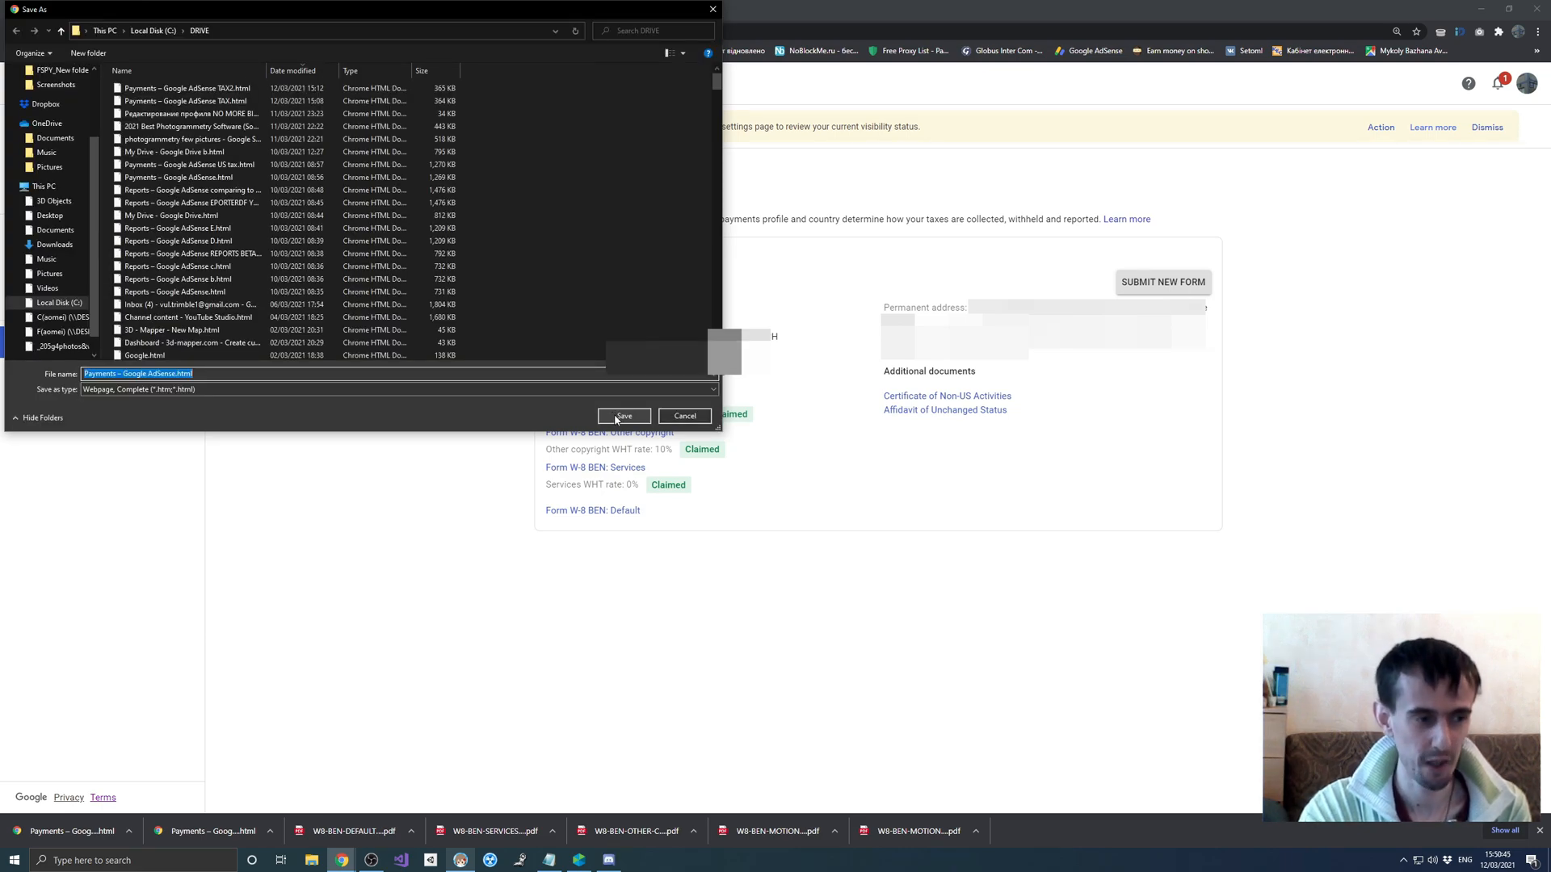
{"action": "left_click", "coordinate": [178, 374]}
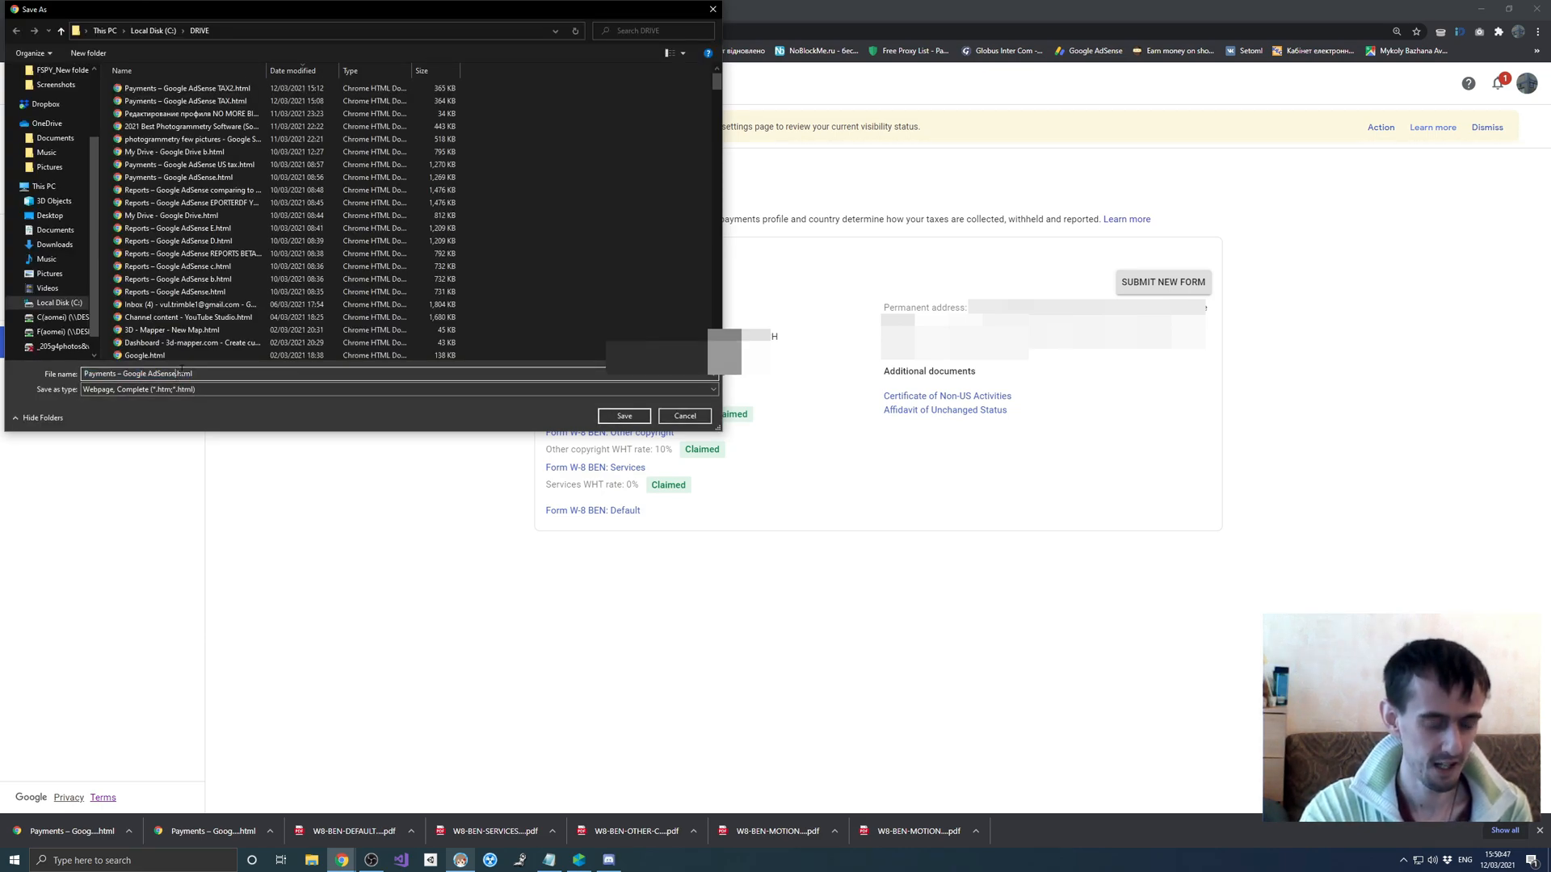
{"action": "type", "text": "form"}
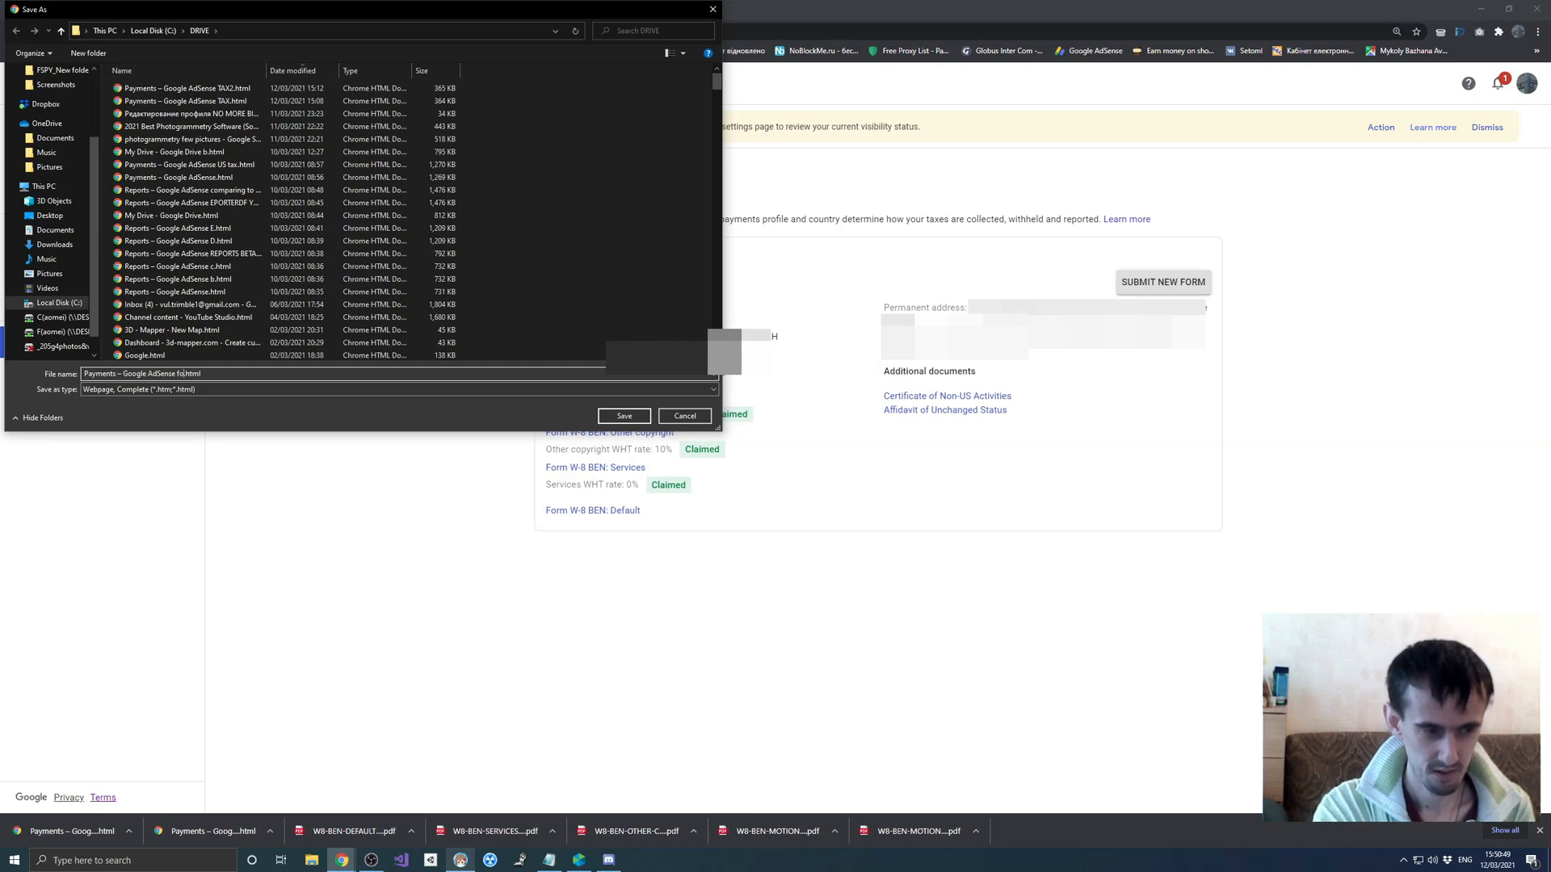
{"action": "key", "text": "Return"}
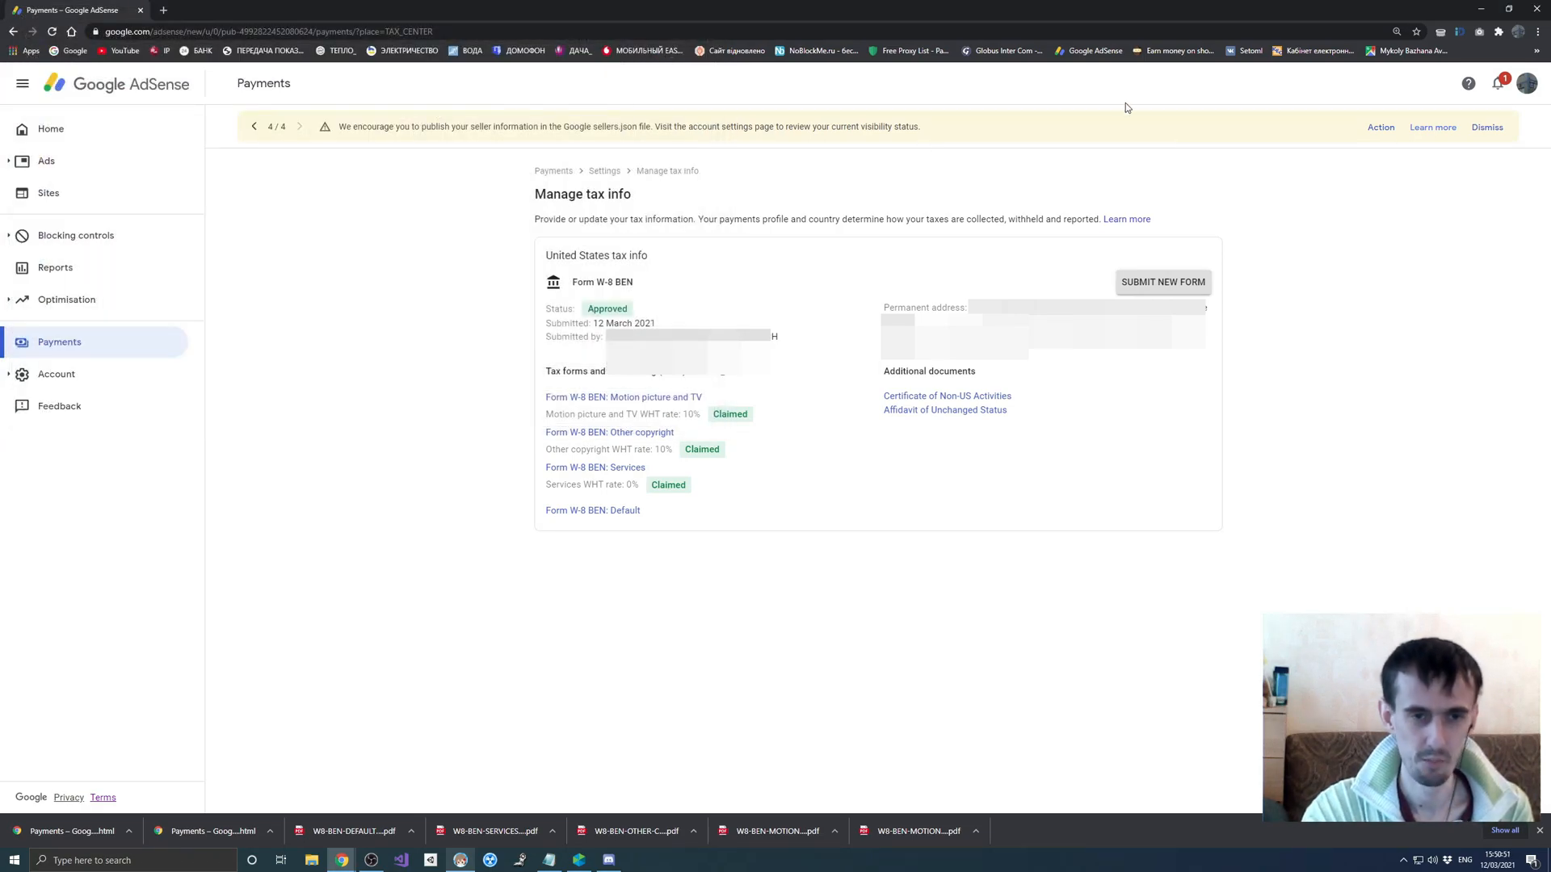
Print the Manage tax info page to a PDF named "Payments – Google AdSense form.pdf" in the DRIVE folder
{"action": "left_click", "coordinate": [1537, 32]}
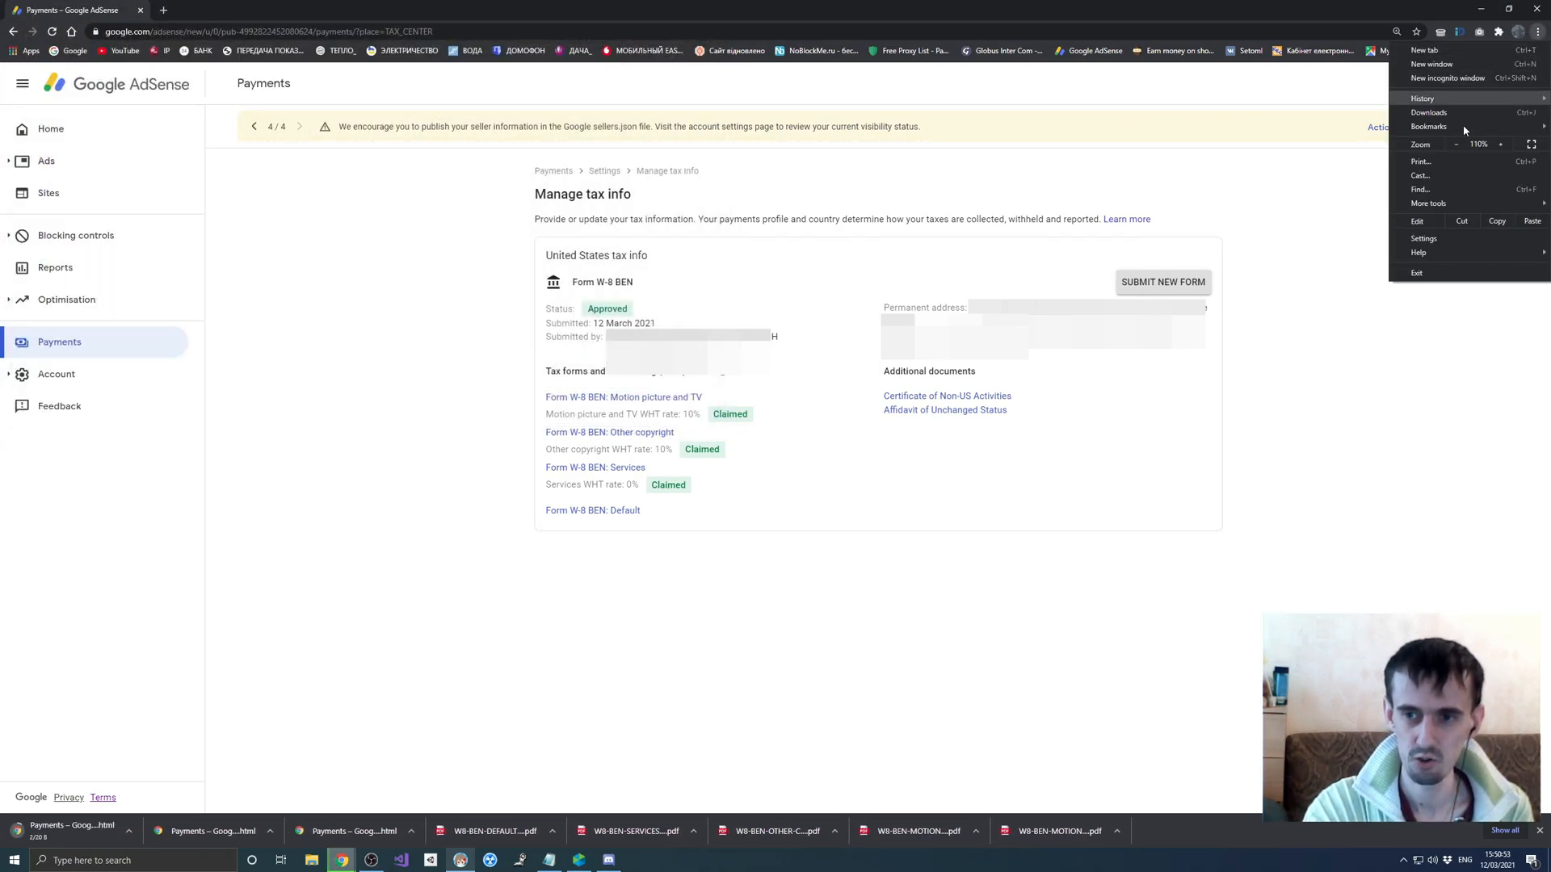
{"action": "left_click", "coordinate": [1426, 165]}
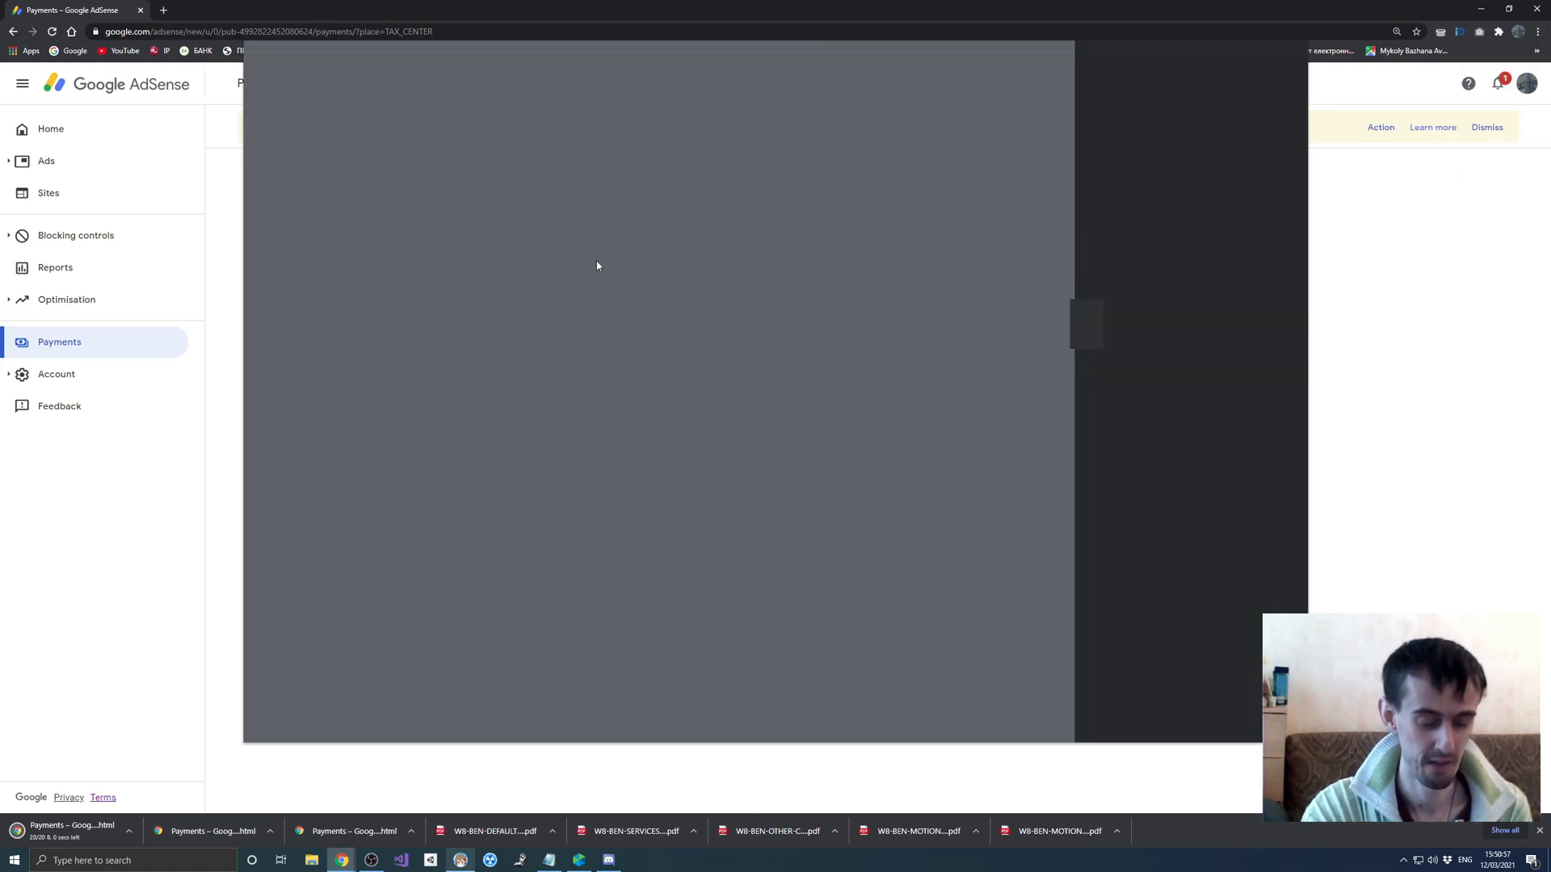
{"action": "left_click", "coordinate": [1214, 723]}
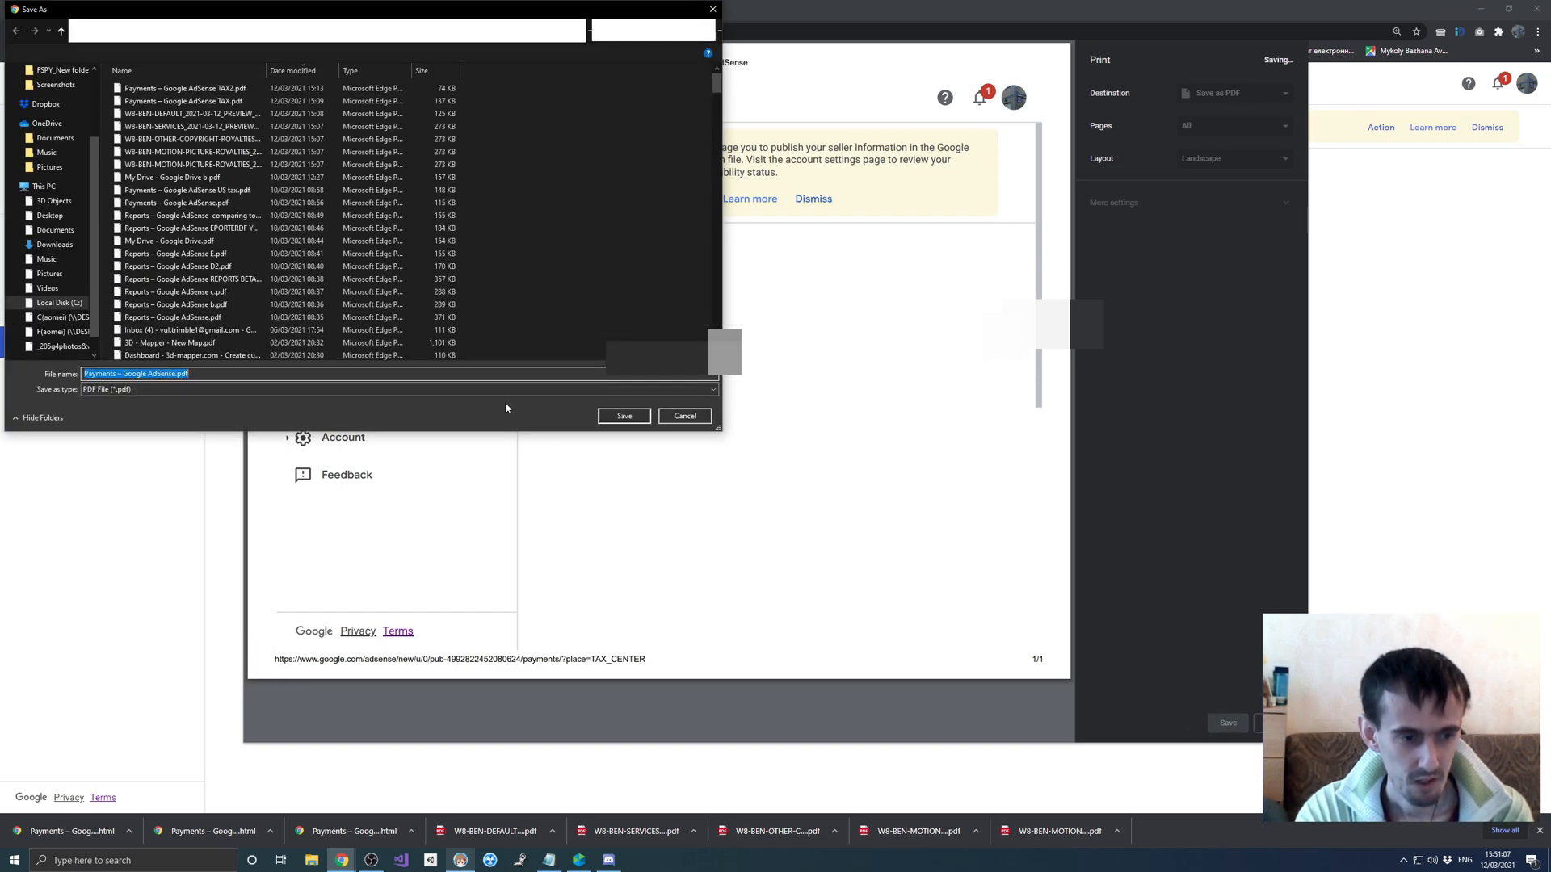
{"action": "left_click", "coordinate": [176, 374]}
{"action": "type", "text": "form"}
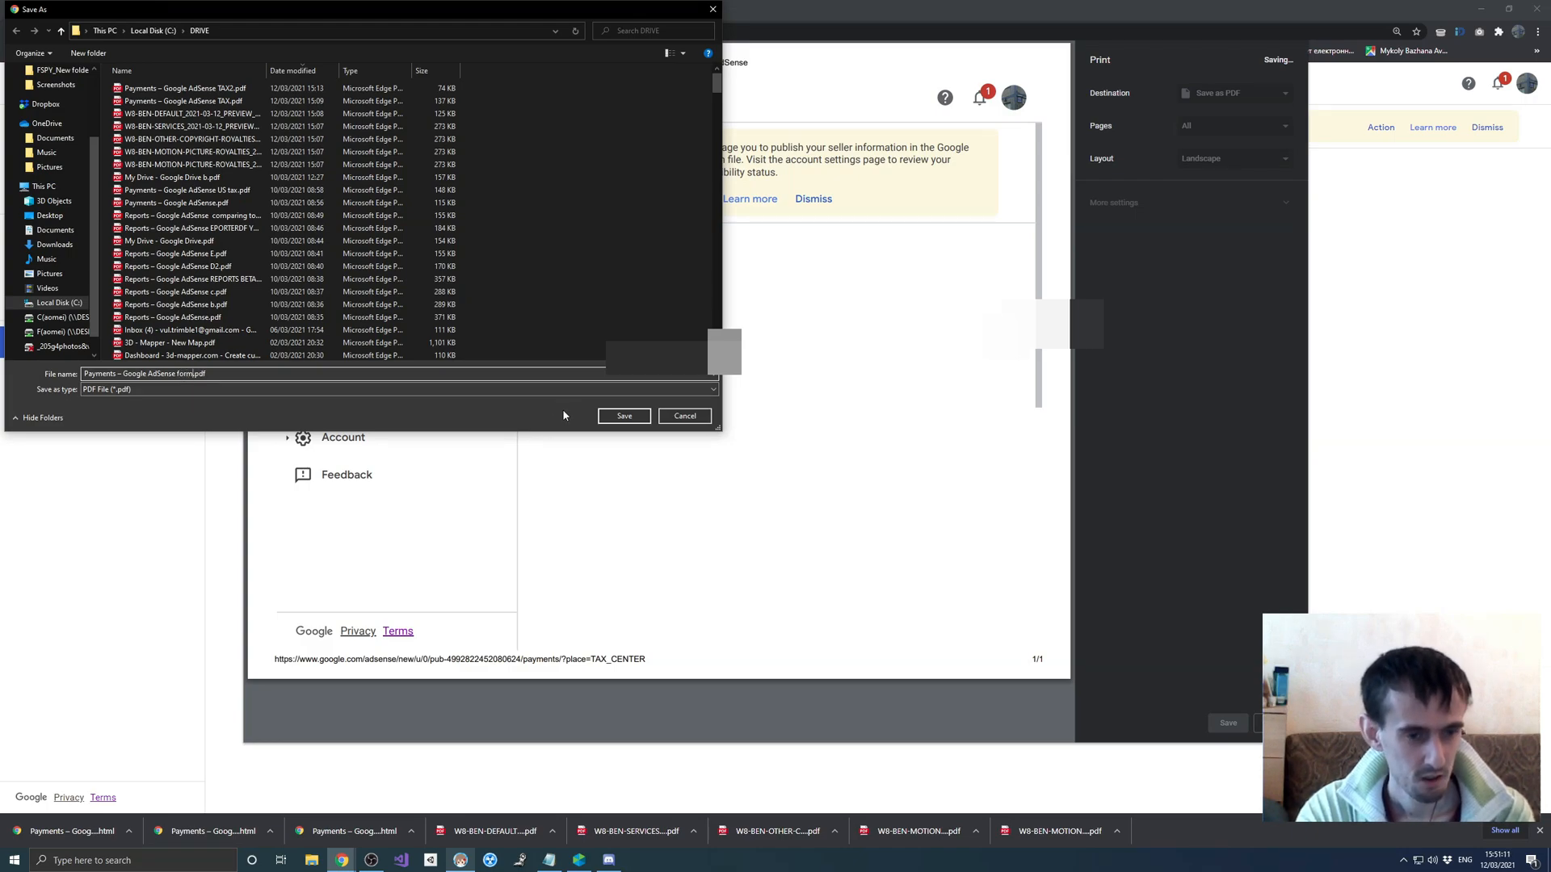
{"action": "key", "text": "Return"}
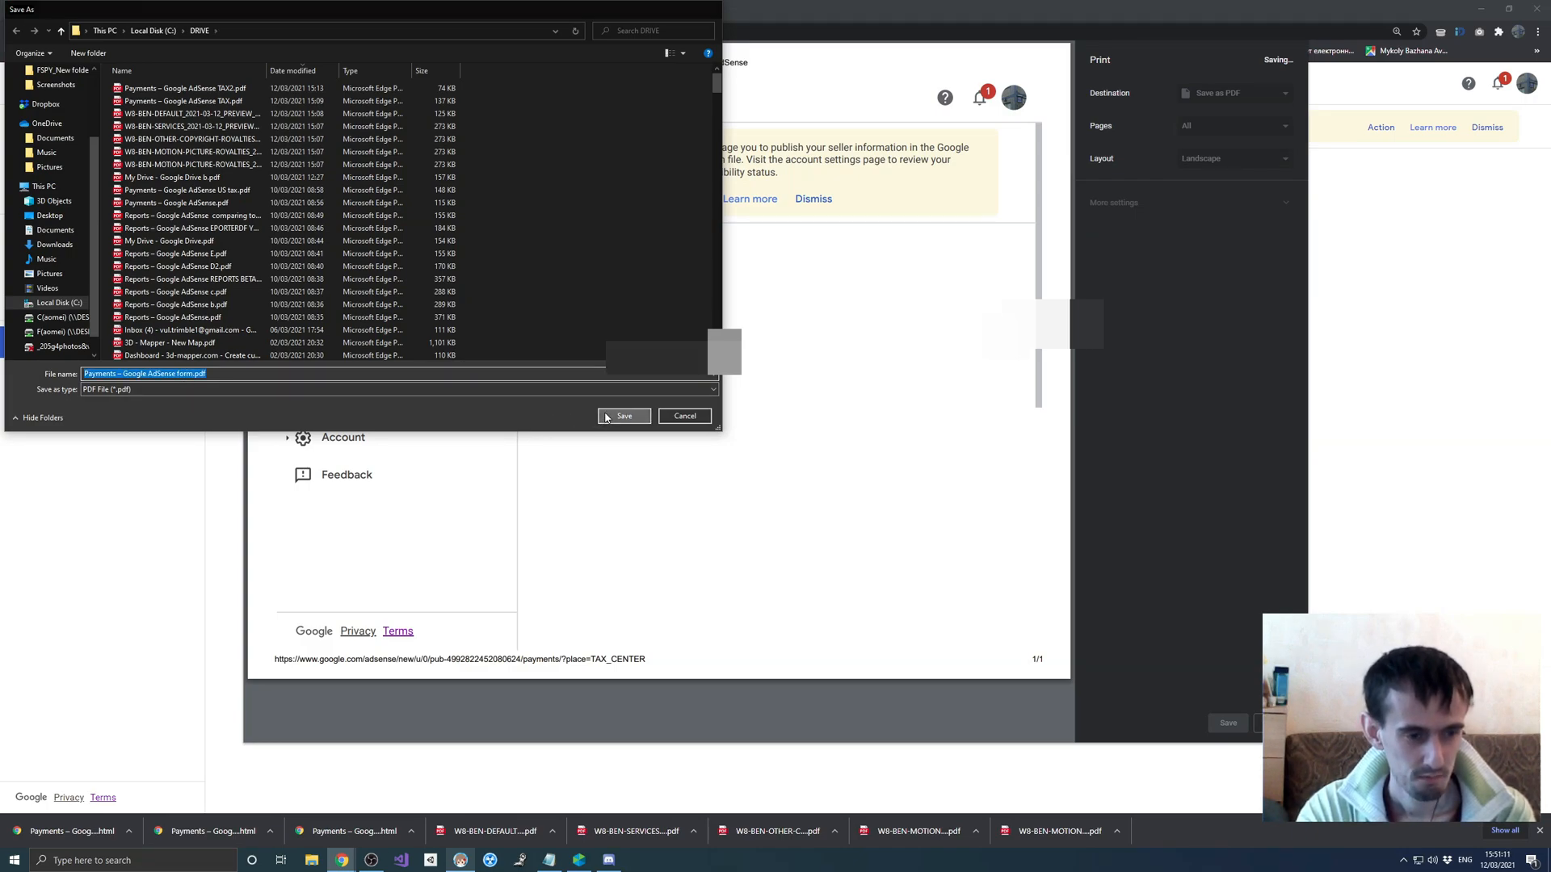